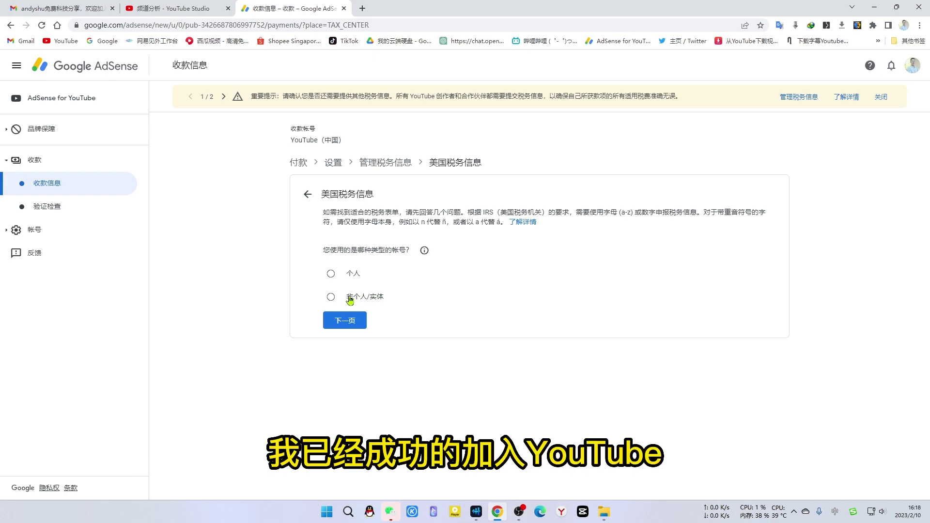
- Answer the US tax information questions with account type 个人 (individual) and 否 (no) for US citizen or resident, and continue
click(331, 275)
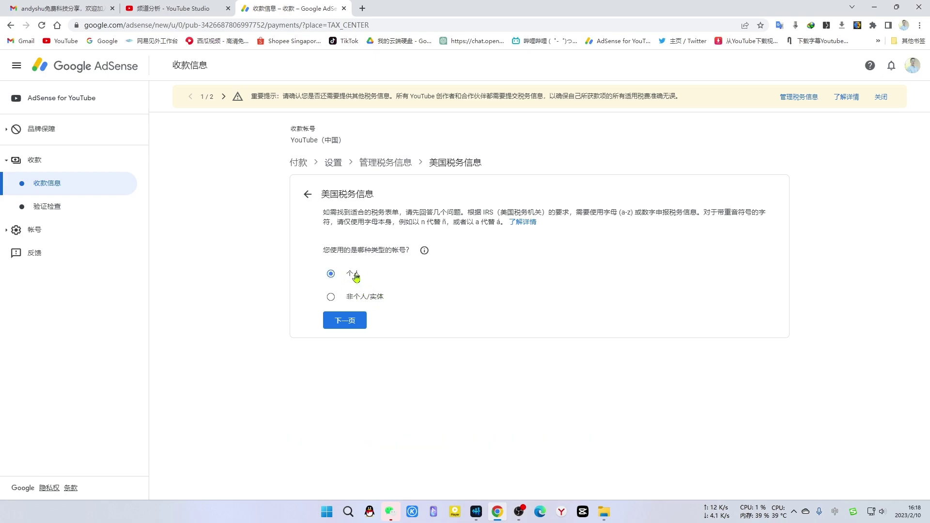
click(346, 324)
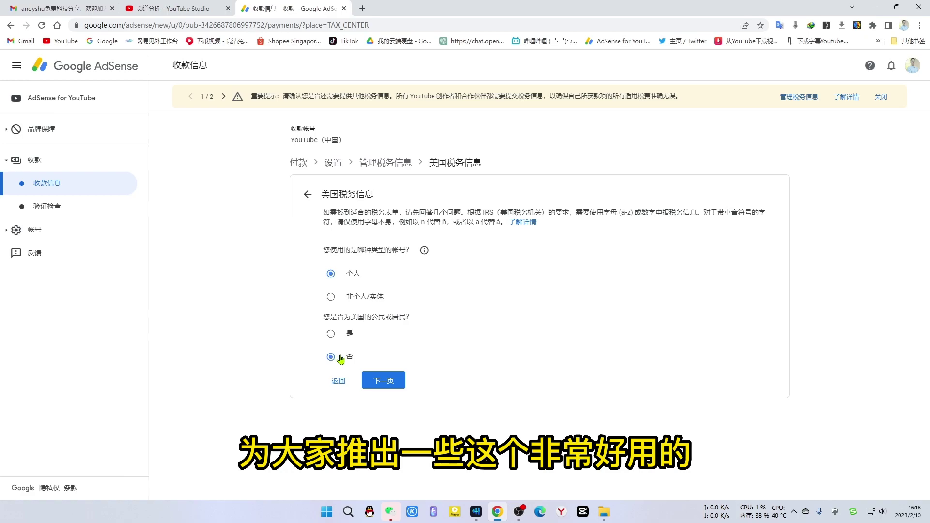
click(386, 382)
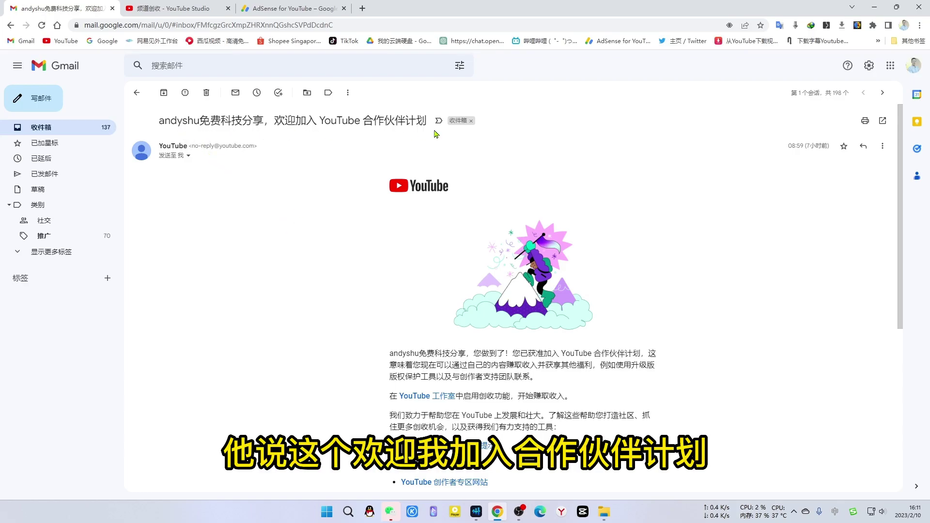
- Open the Google AdSense payment contact change email from the inbox and magnify its received time
click(136, 93)
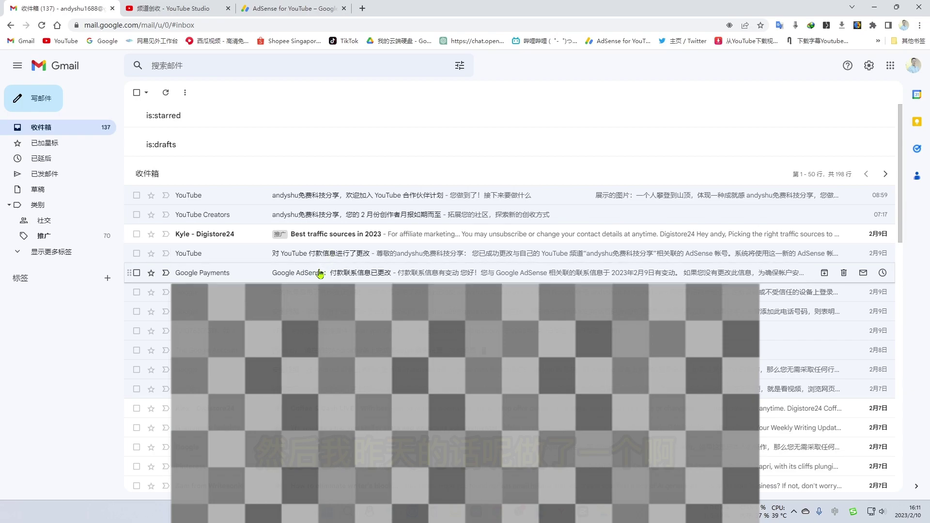
click(319, 274)
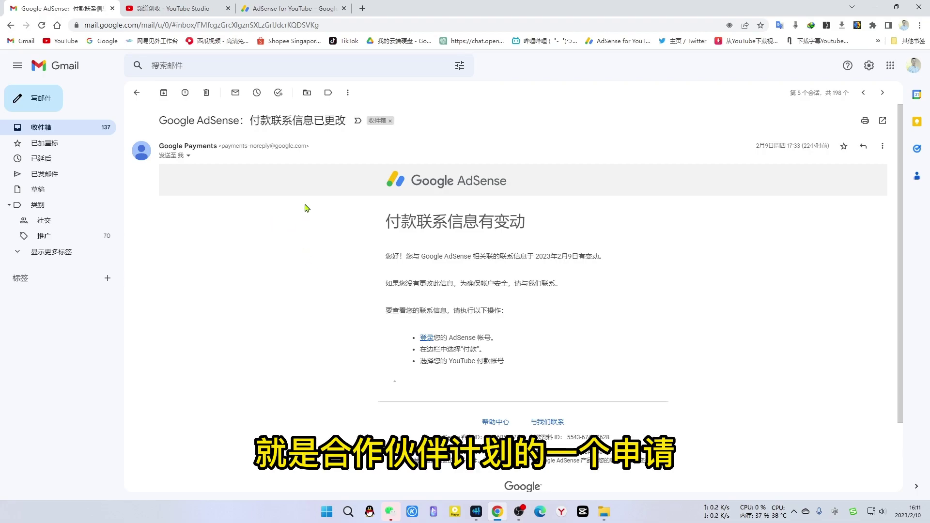
drag(468, 194, 504, 196)
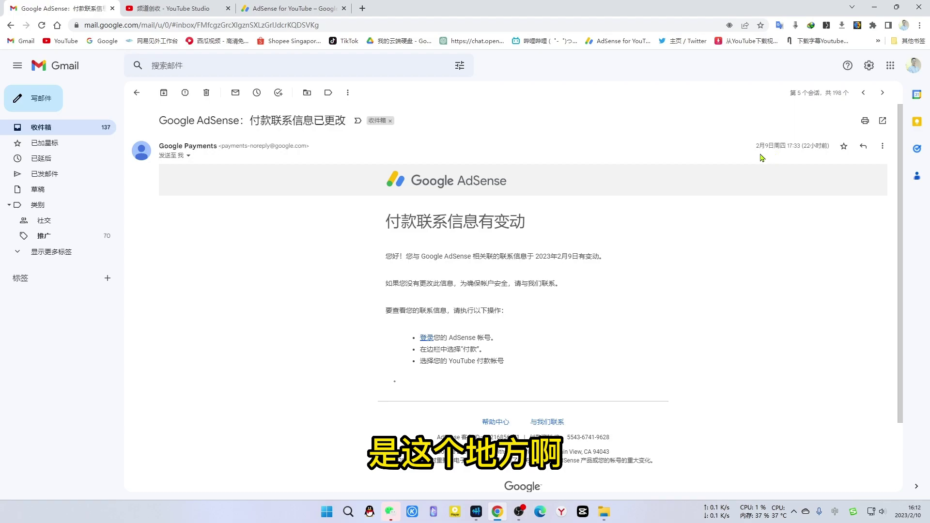
key(super+plus)
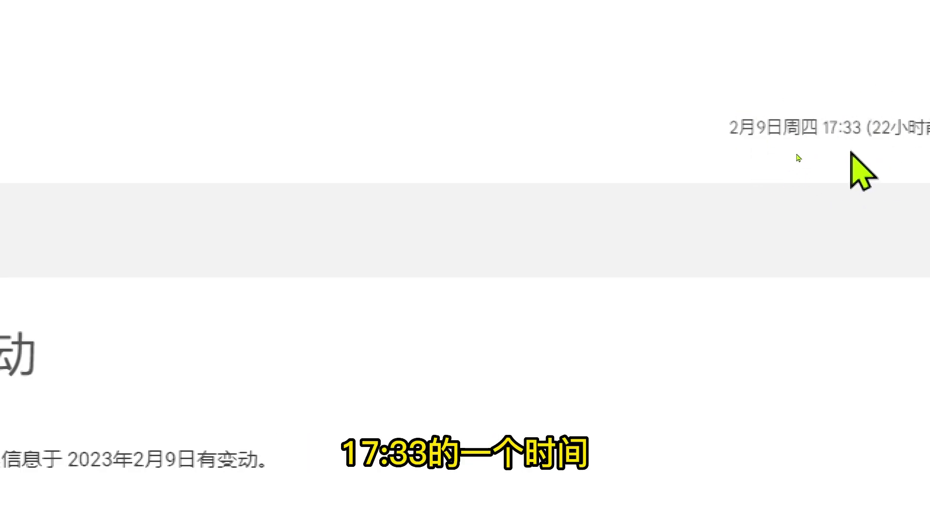
key(super+minus)
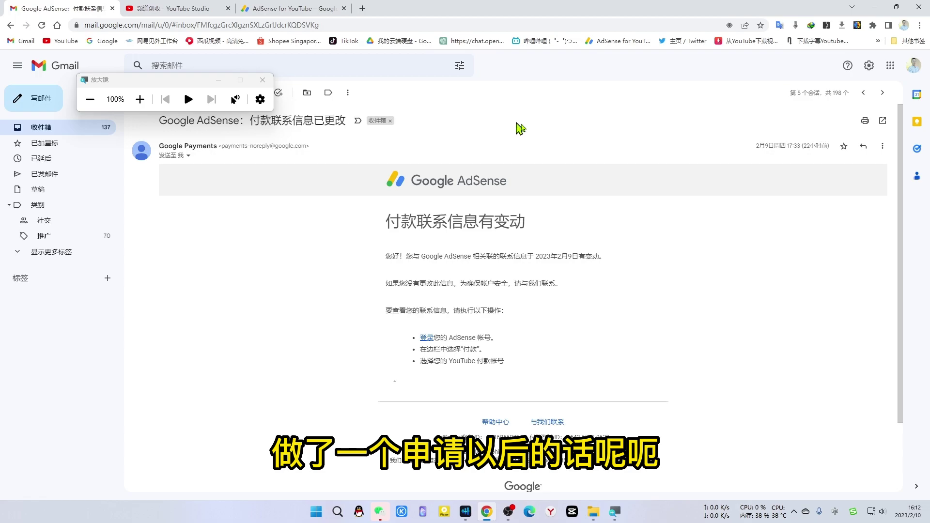
key(super+Escape)
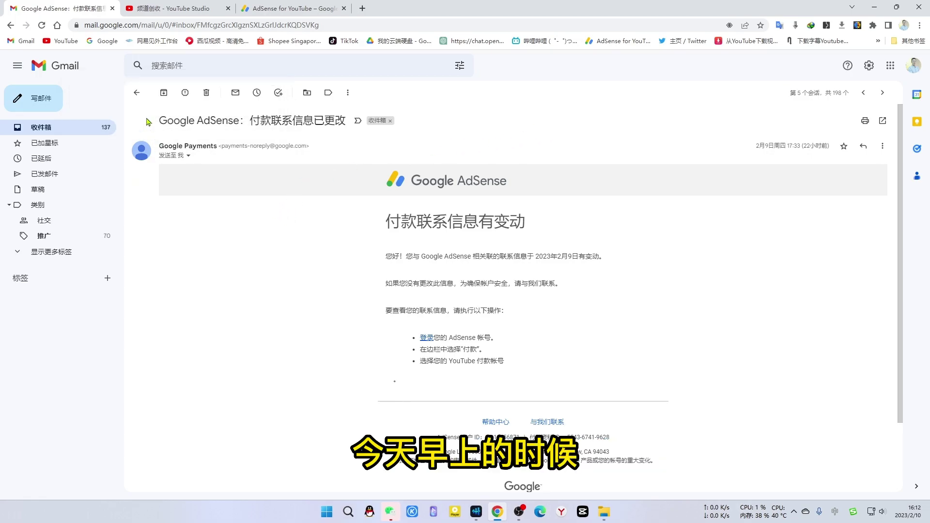
- Return to the inbox, open the YouTube Partner Program welcome email and magnify its received time
click(137, 95)
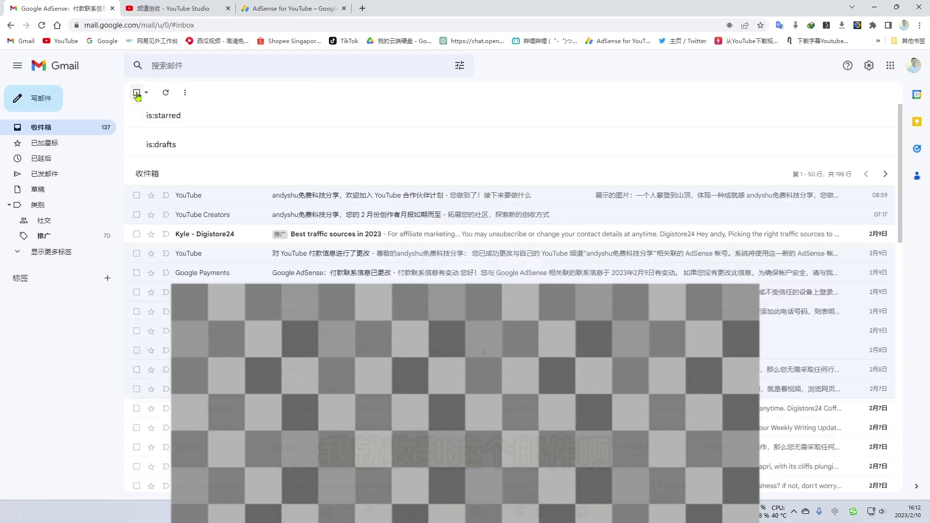
click(411, 197)
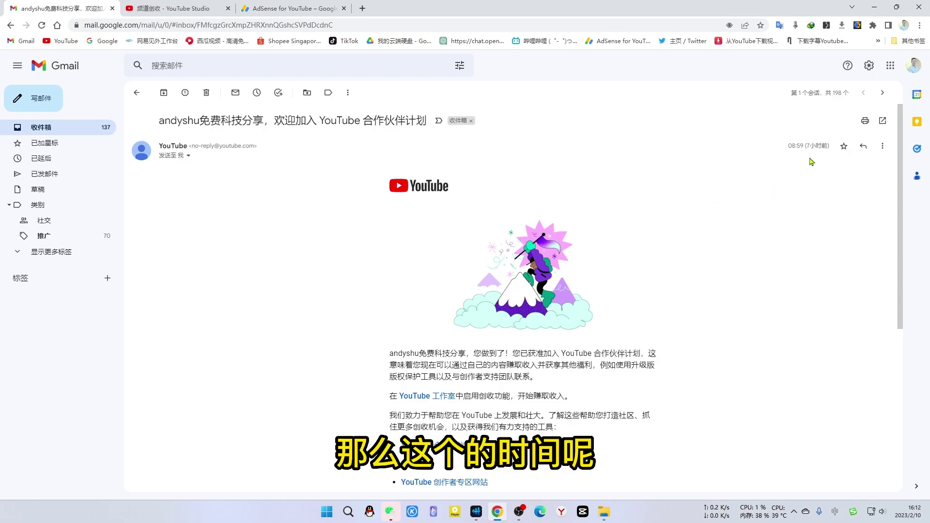
key(super+plus)
key(super+plus)
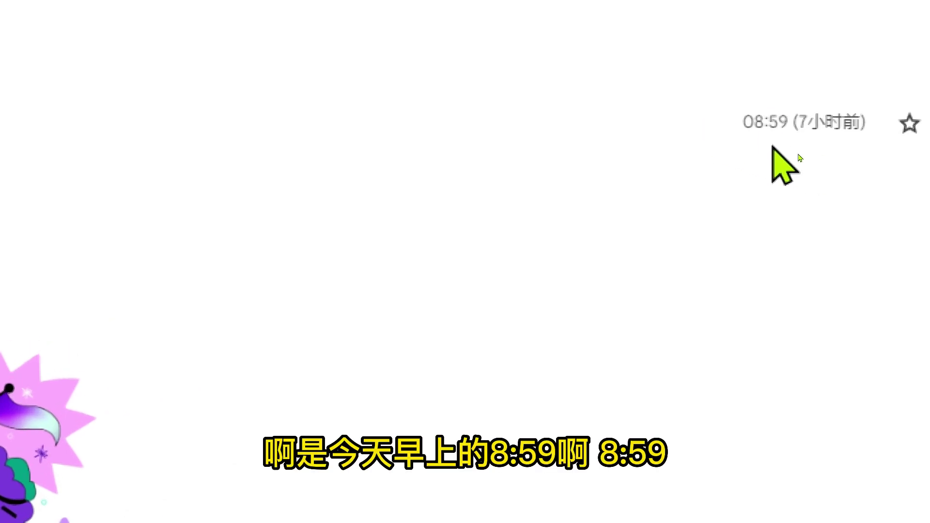
key(super+minus)
key(super+minus)
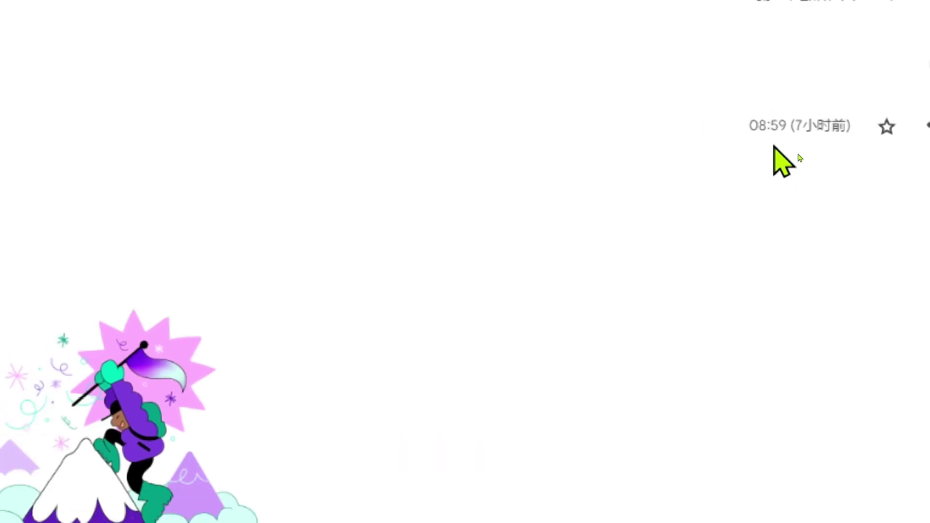
key(super+Escape)
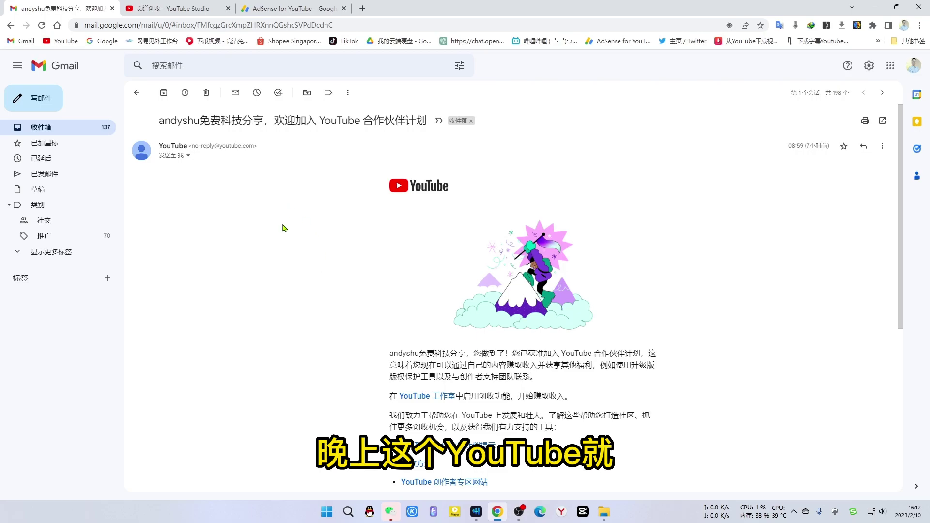
- Read the body of the YouTube Partner Program welcome email through to its end
scroll(322, 272, down, 2)
scroll(323, 274, up, 1)
scroll(324, 274, down, 3)
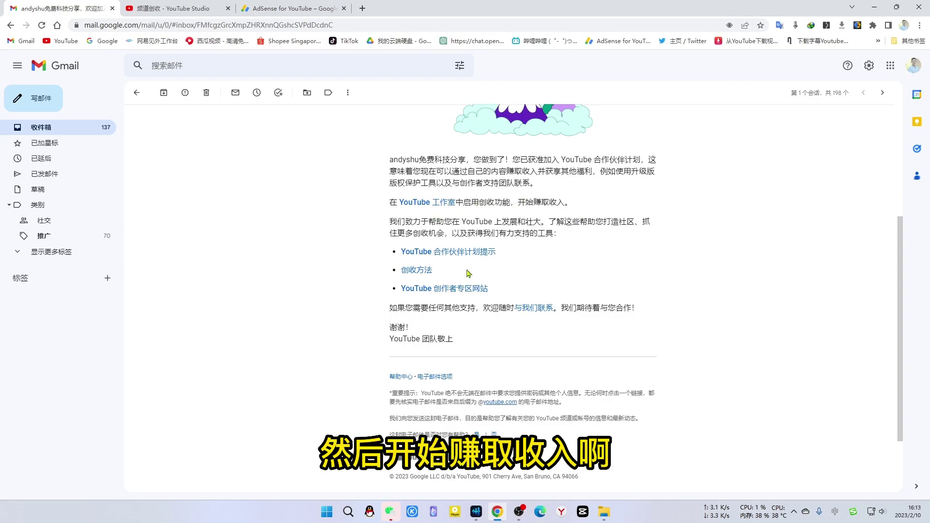
scroll(319, 242, up, 4)
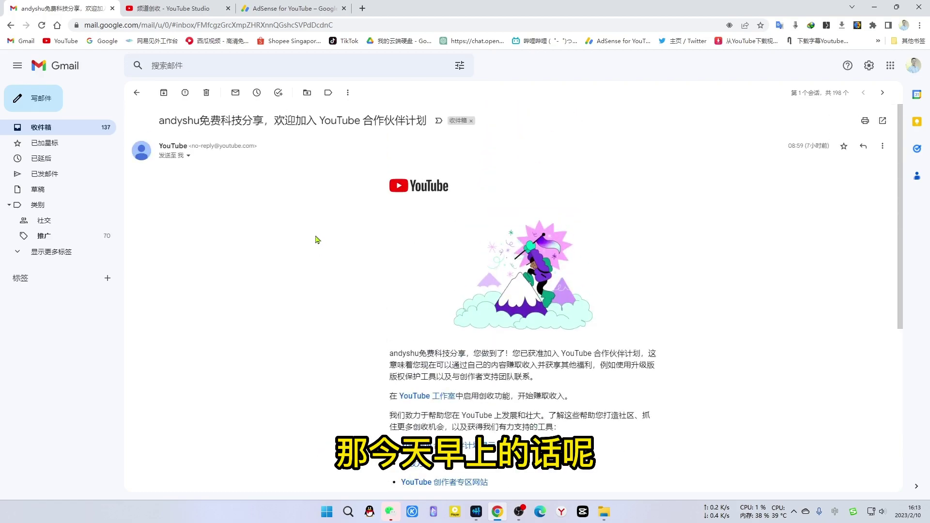
- Switch to YouTube Studio, list the channel's videos and inspect the monetization status details of the most recent ones
click(177, 10)
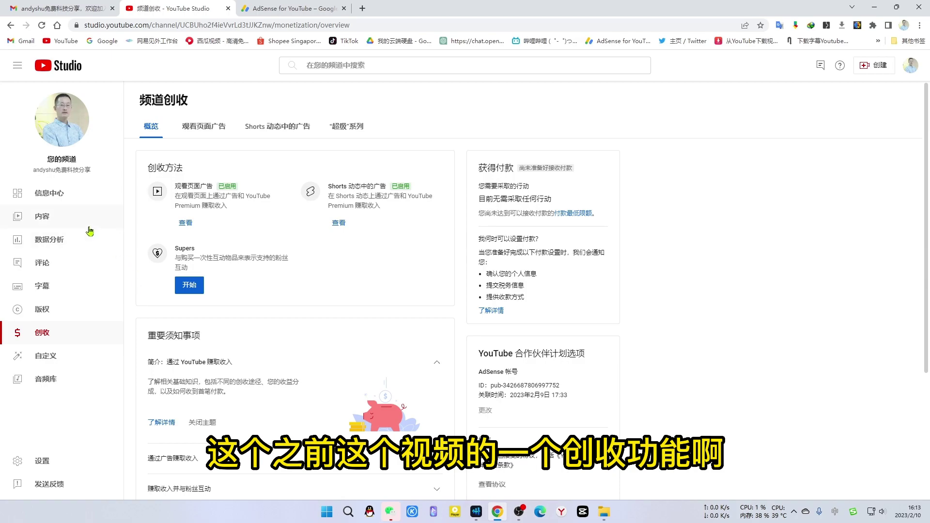
click(42, 220)
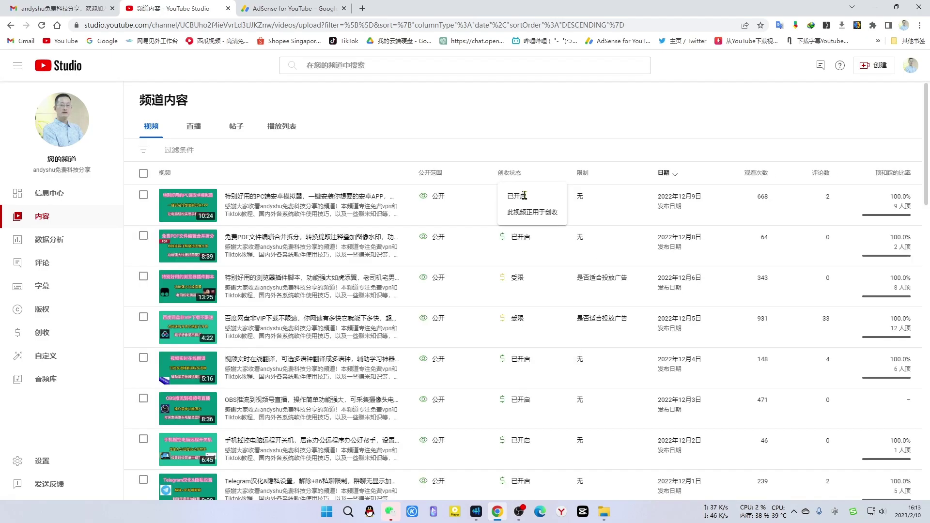
mouse_move(502, 173)
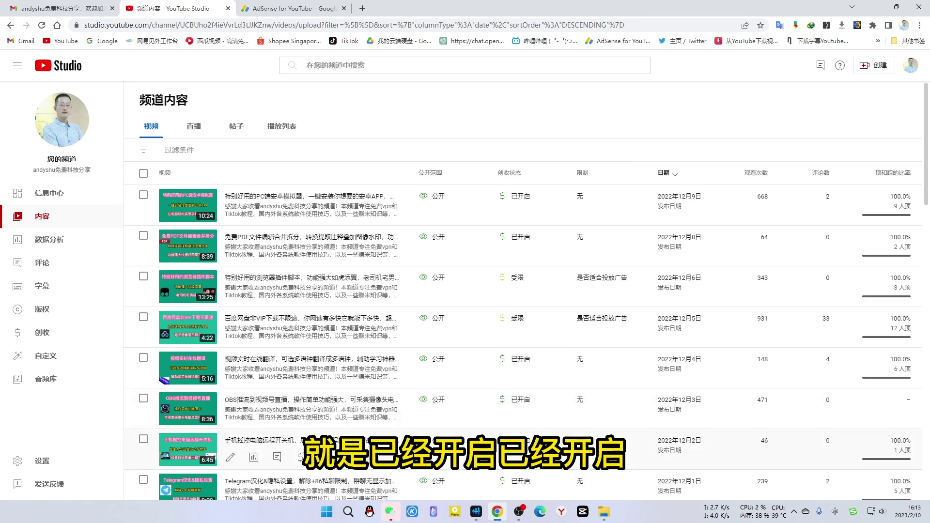
mouse_move(532, 282)
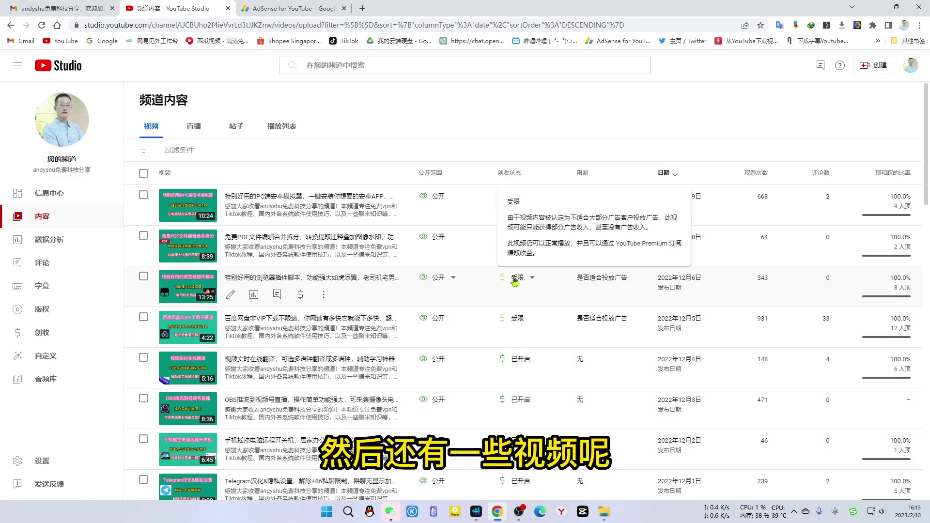
mouse_move(517, 301)
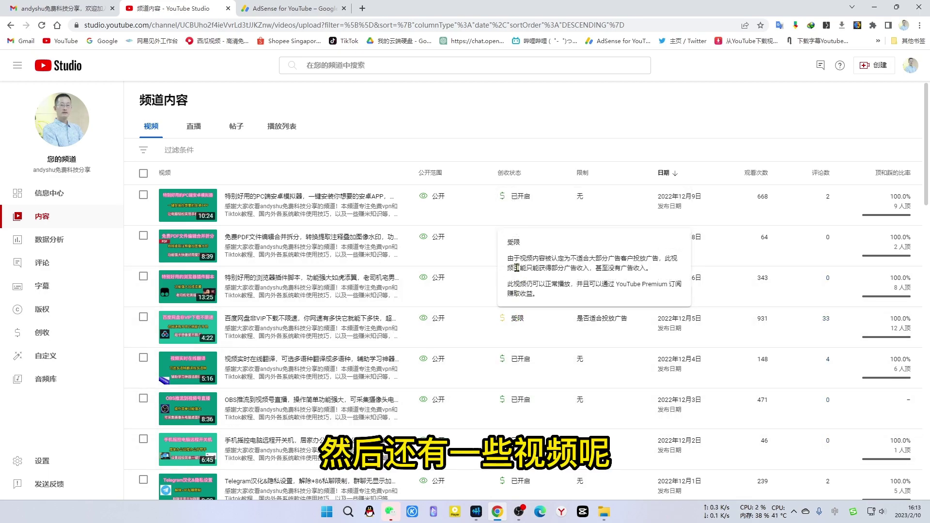
- Look through the older videos in the channel content list for limited monetization and examine the explanations of the restriction
scroll(533, 301, down, 10)
scroll(558, 339, down, 9)
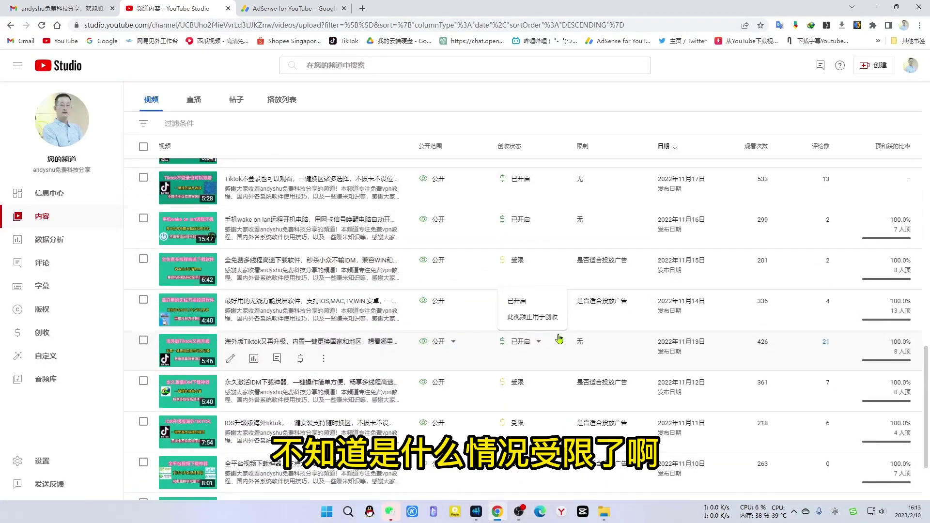
mouse_move(521, 405)
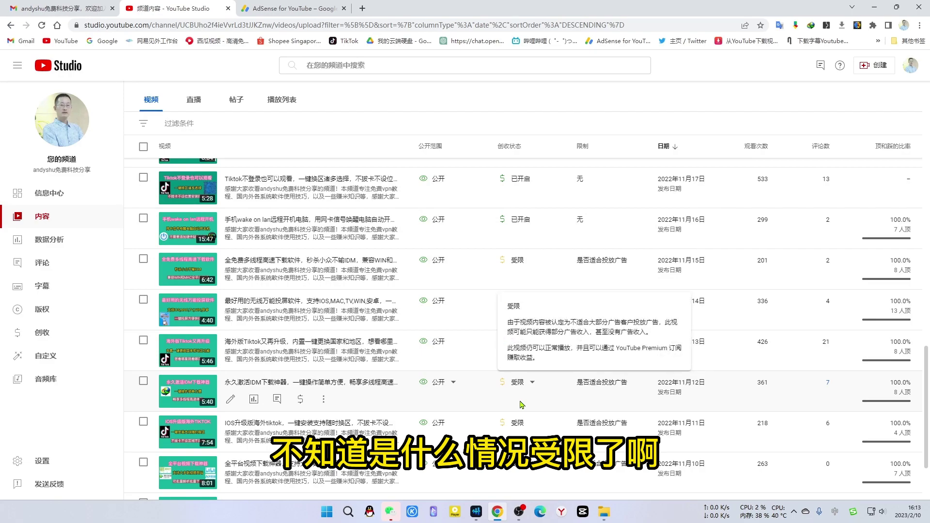
scroll(557, 383, down, 2)
mouse_move(582, 293)
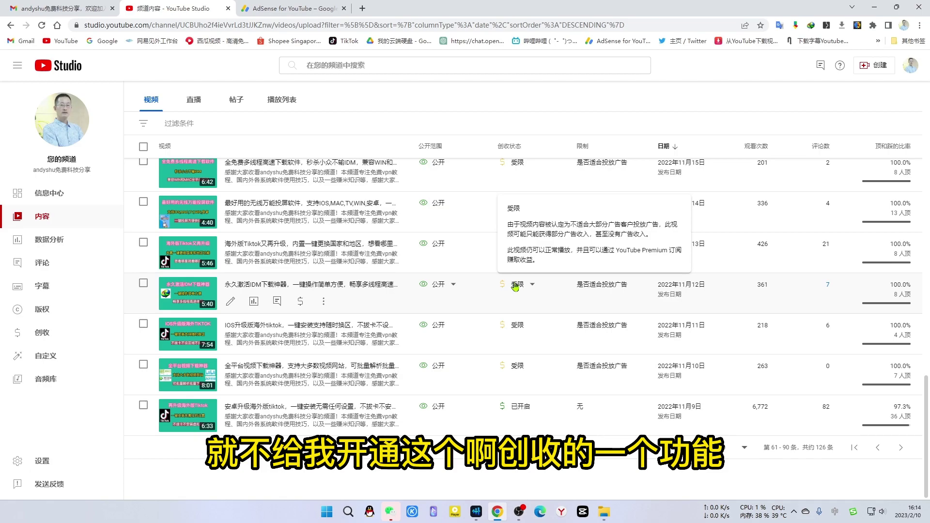
mouse_move(517, 366)
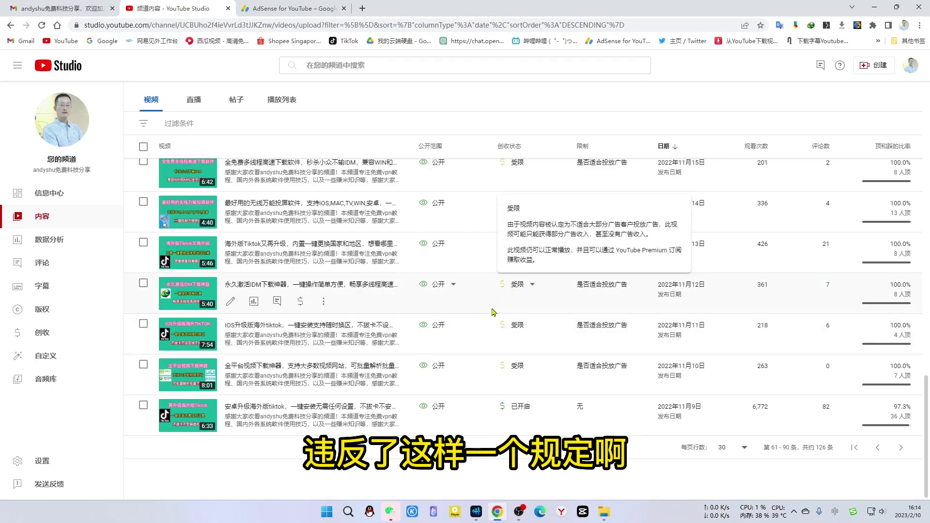
scroll(495, 336, up, 2)
scroll(495, 336, up, 12)
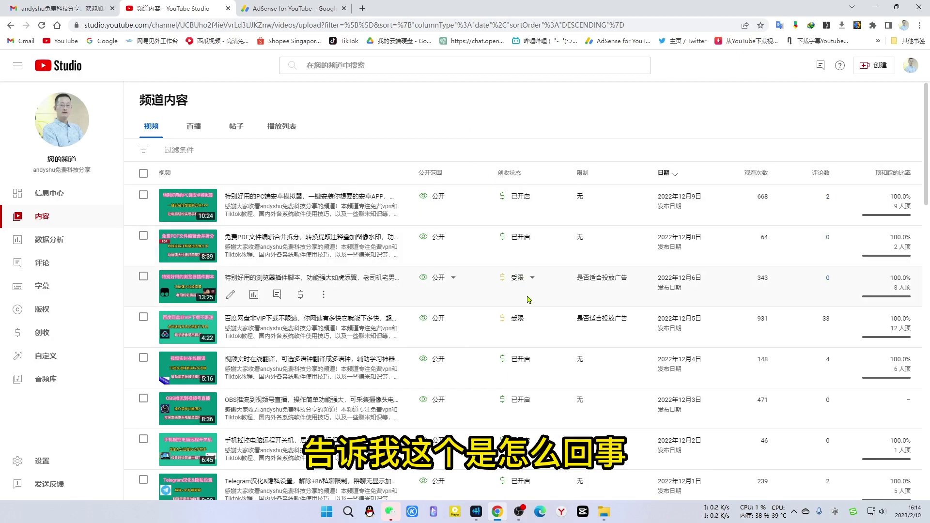
mouse_move(604, 279)
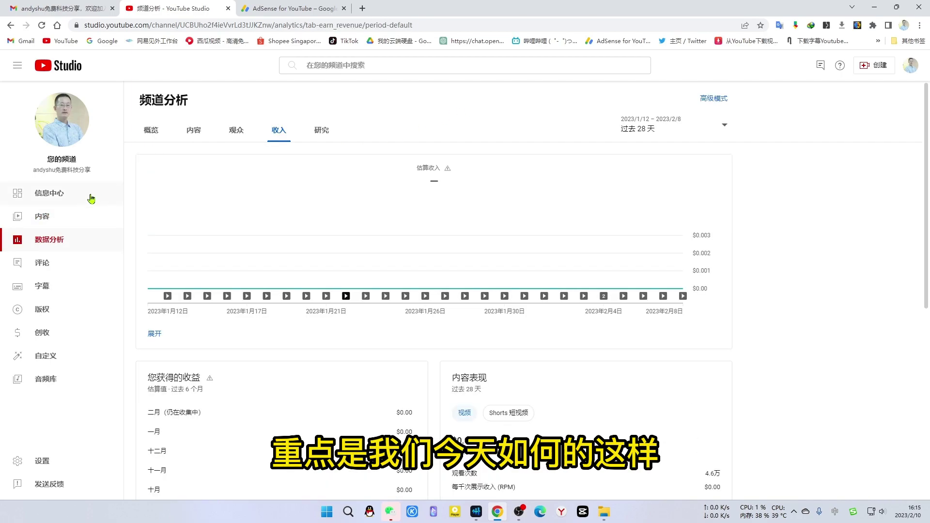
- Switch to Google AdSense, open the tax information management page, reload it and begin adding US tax information
click(284, 8)
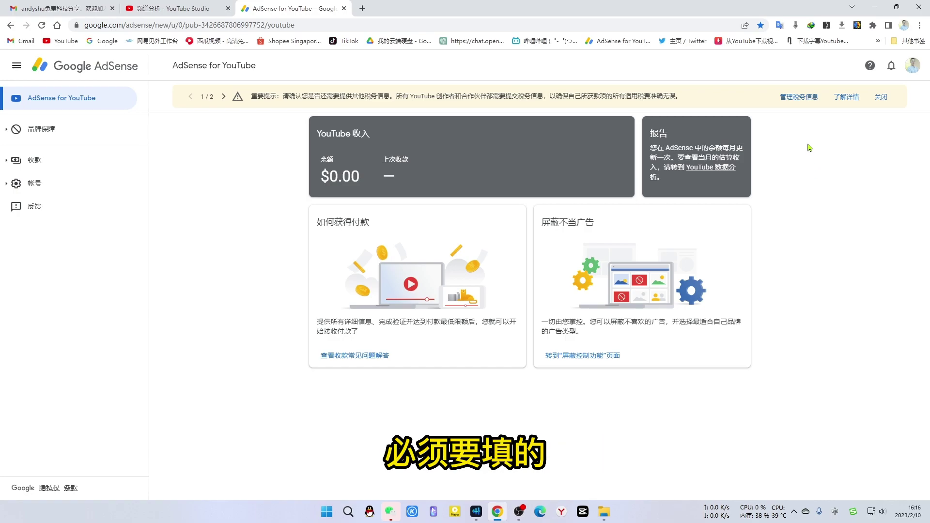
click(800, 97)
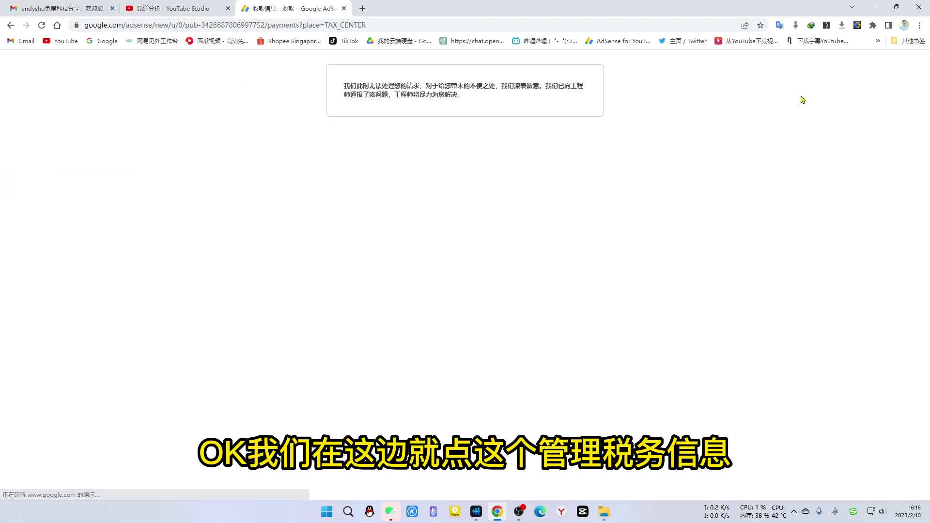
click(42, 25)
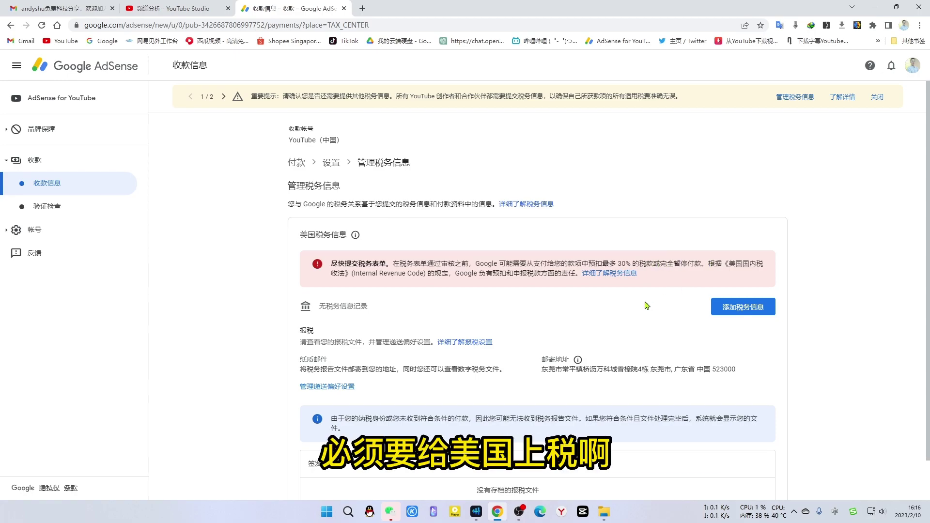
click(749, 309)
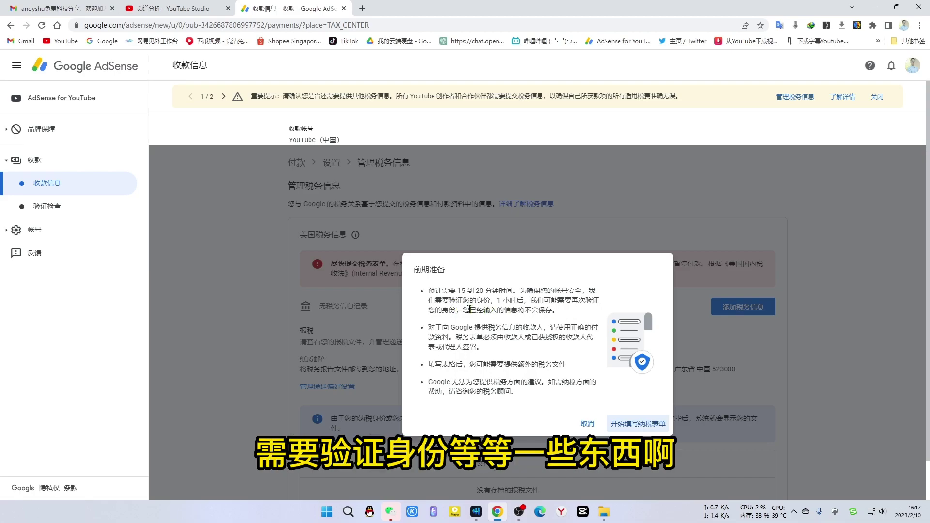
- Start filling in the tax form and verify the identity by entering the Google account password
click(638, 425)
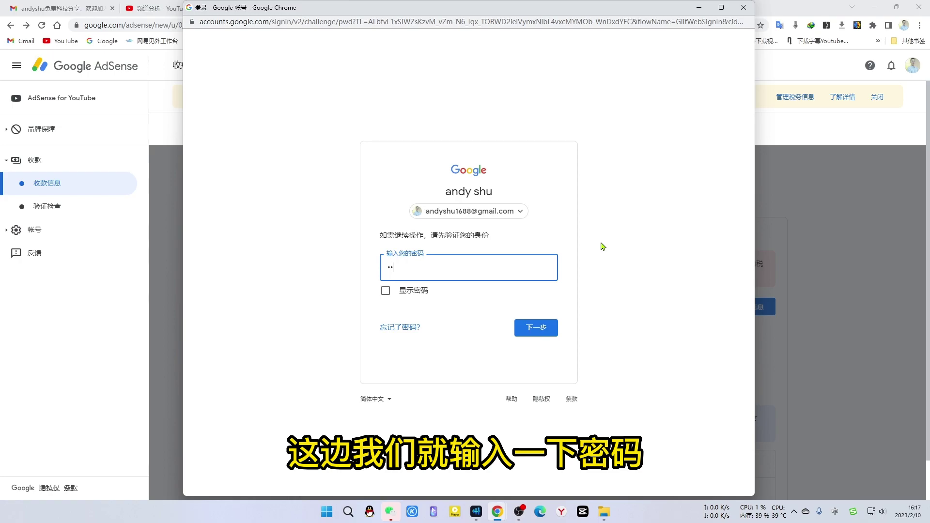
text(***)
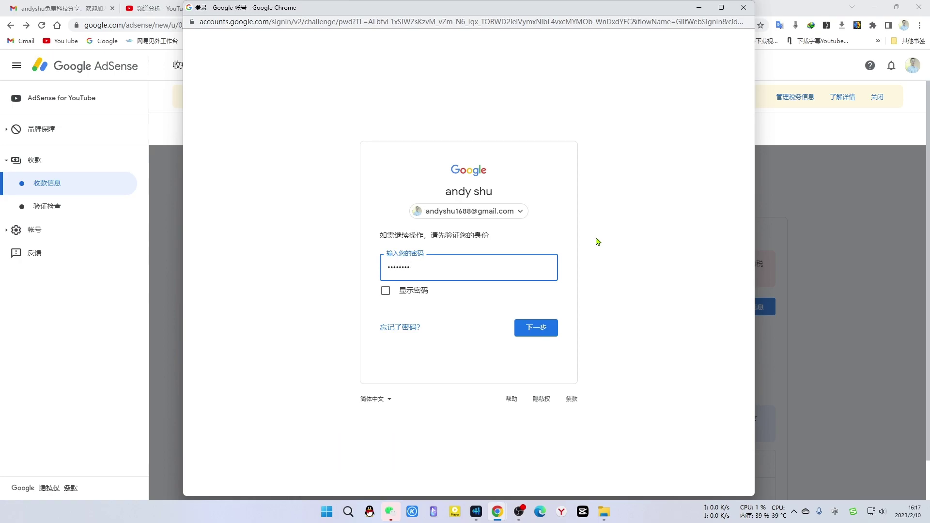
click(541, 331)
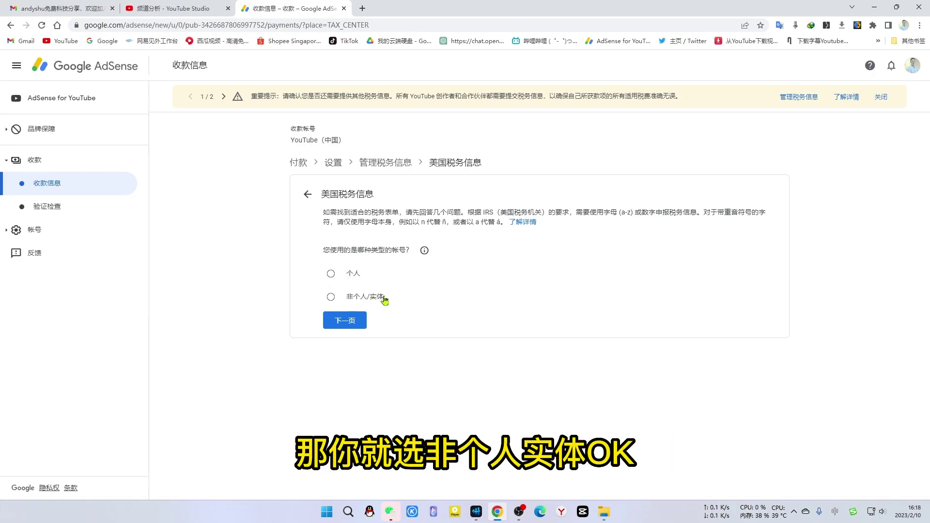
- Declare an individual (个人) account that is not a US citizen or resident, choose the W-8BEN form and start filling it in
click(331, 274)
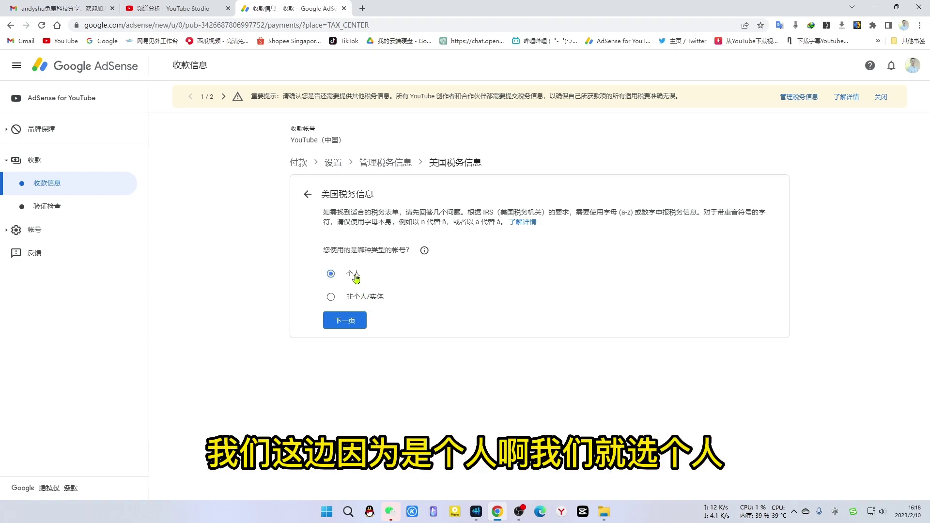
click(346, 323)
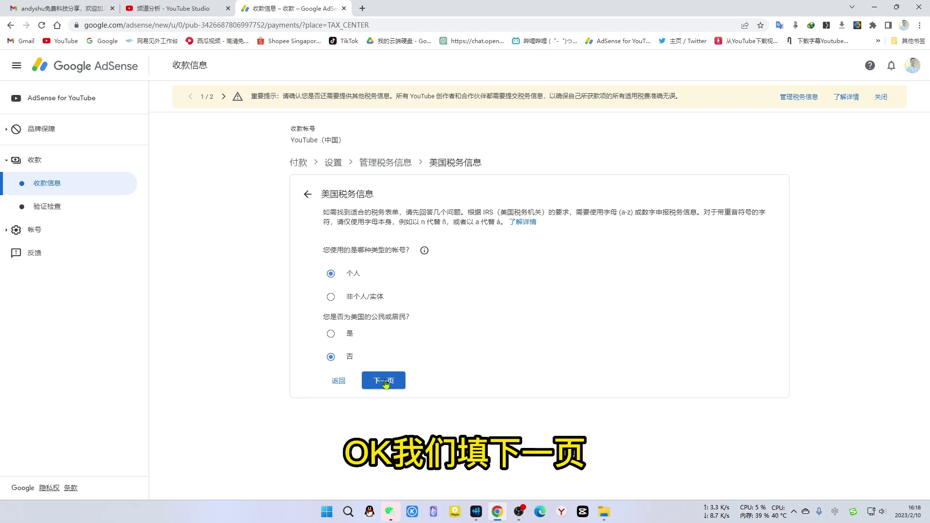
click(386, 382)
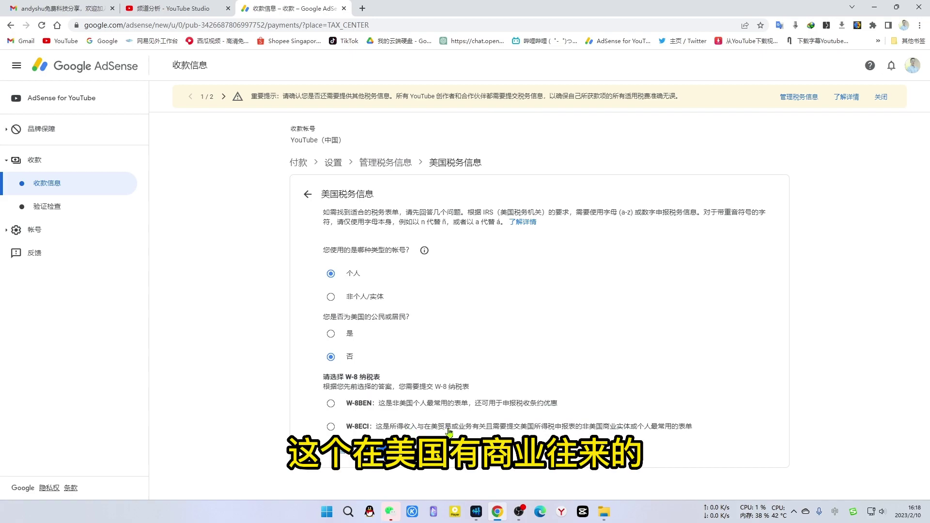
click(331, 406)
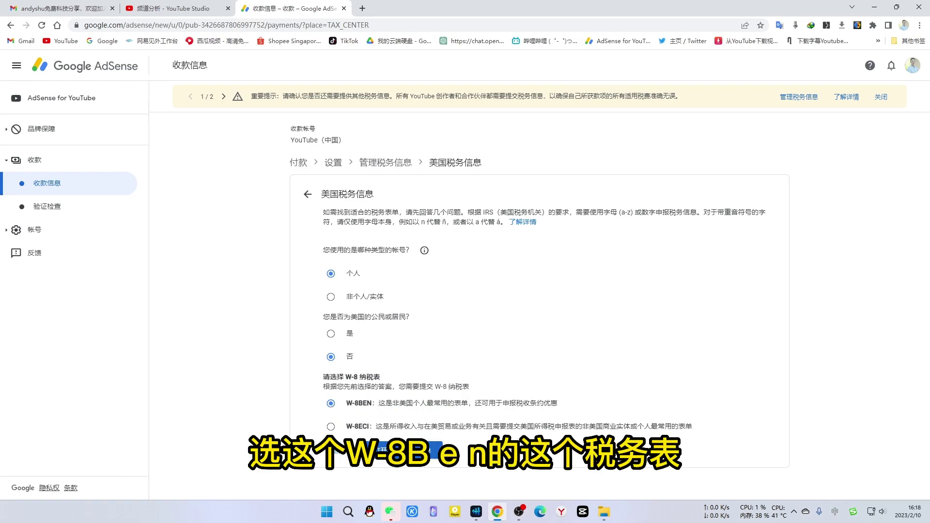
click(421, 452)
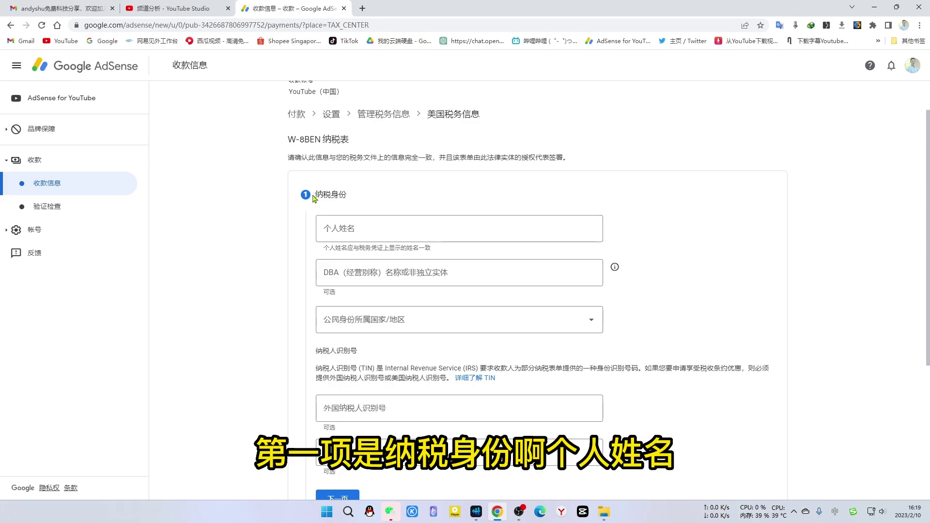
- Enter the individual's full name in the tax identity section and set the country of citizenship to 中国
click(379, 229)
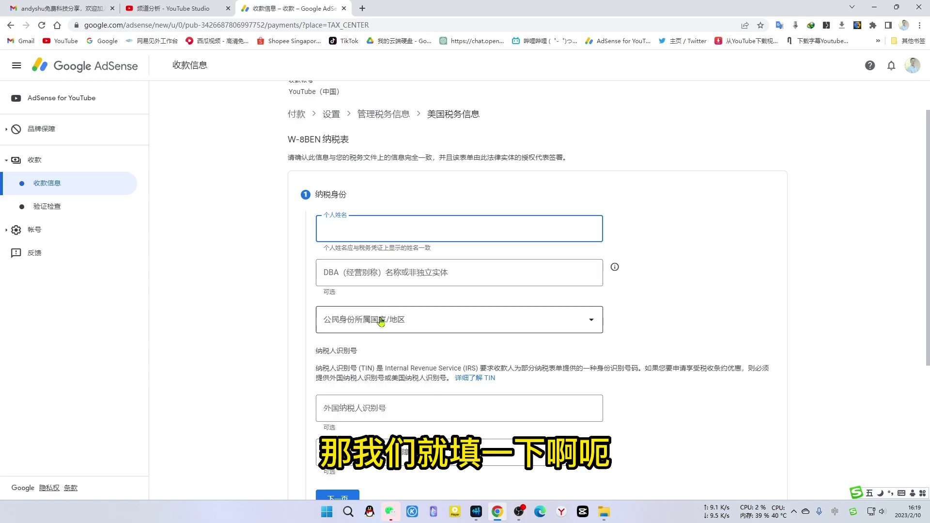
key(ctrl+v)
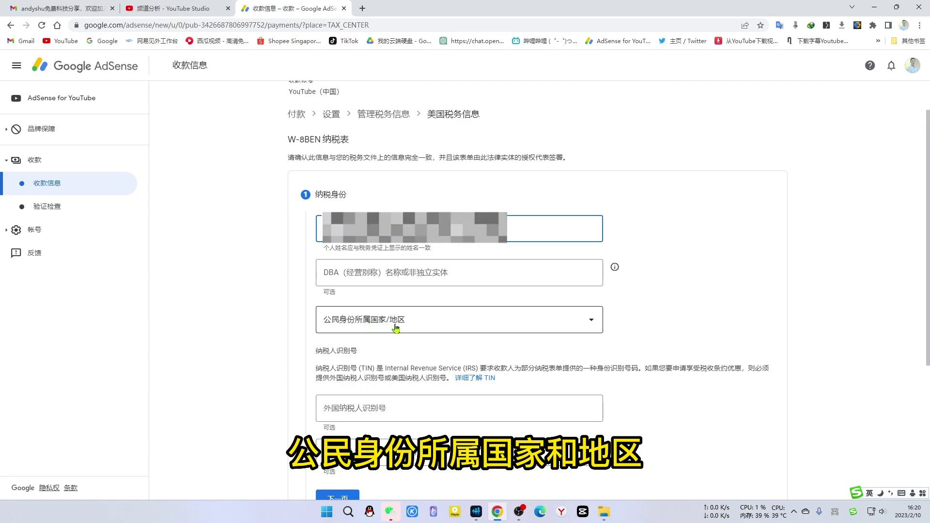
click(556, 323)
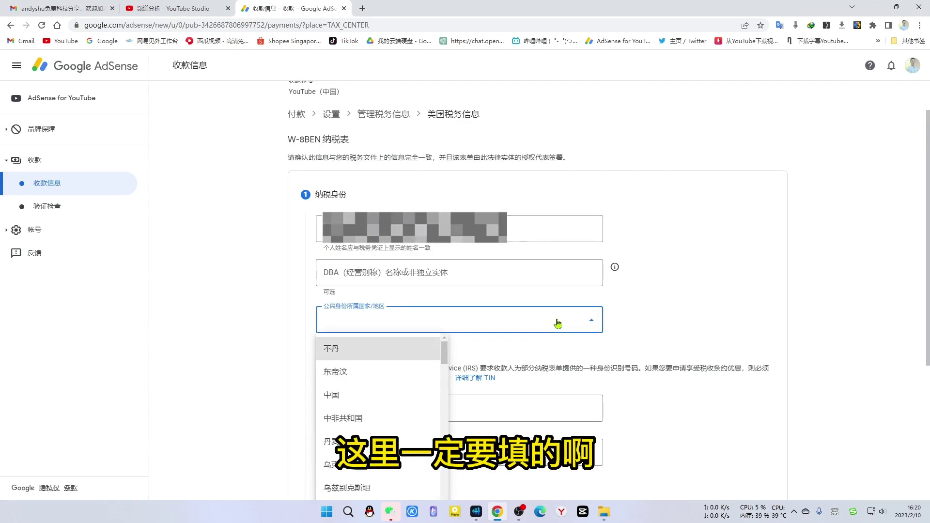
click(337, 399)
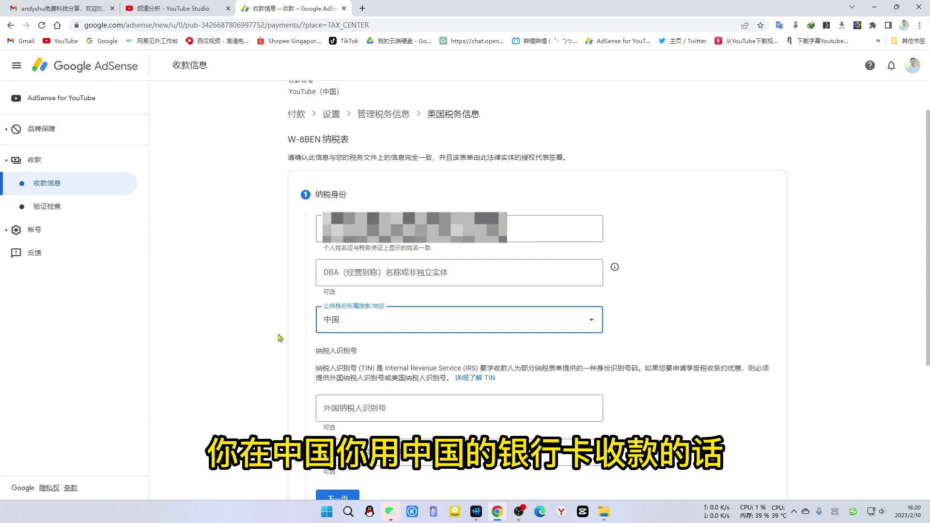
- Enter the foreign taxpayer identification number, leave the US tax number blank and continue to the address section
scroll(280, 310, down, 1)
scroll(280, 310, down, 3)
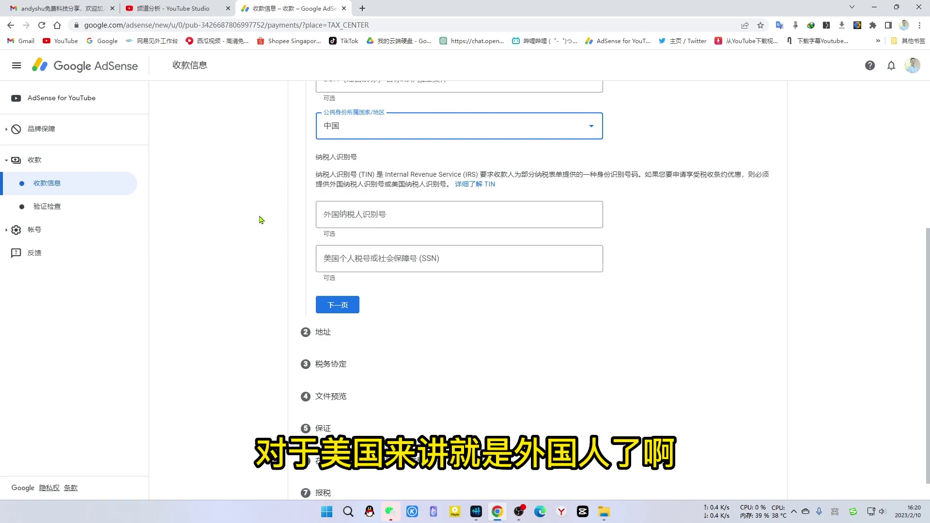
click(421, 215)
text(4)
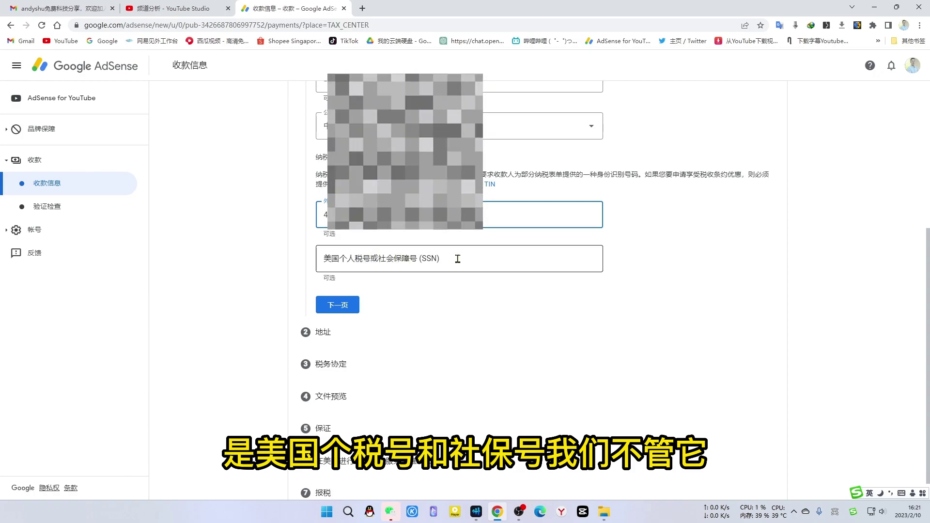
click(343, 306)
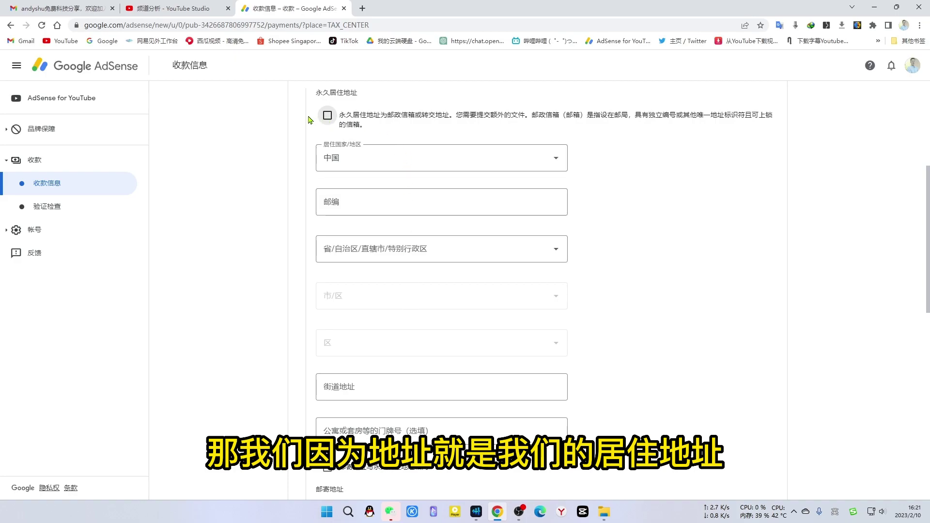
- Mark the permanent residence as a PO box or care-of address and fill in its postal code, province and city
click(328, 116)
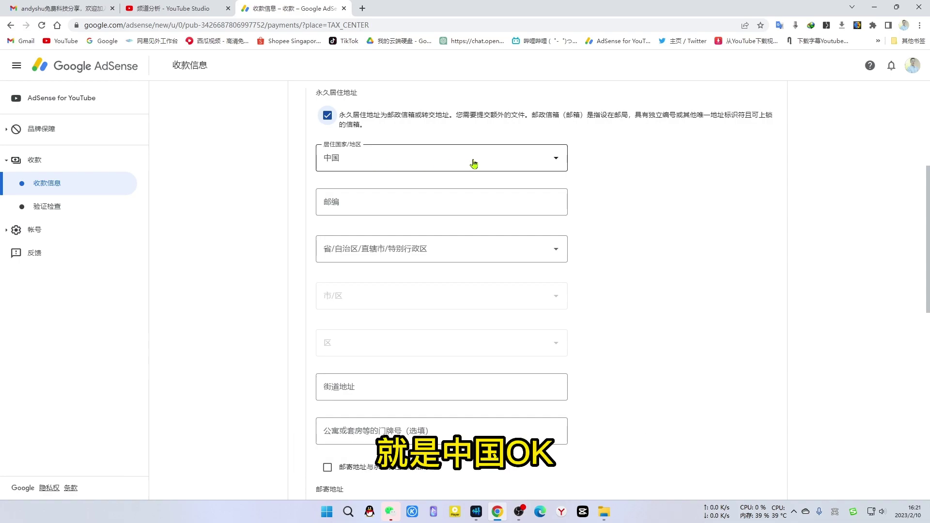
click(367, 205)
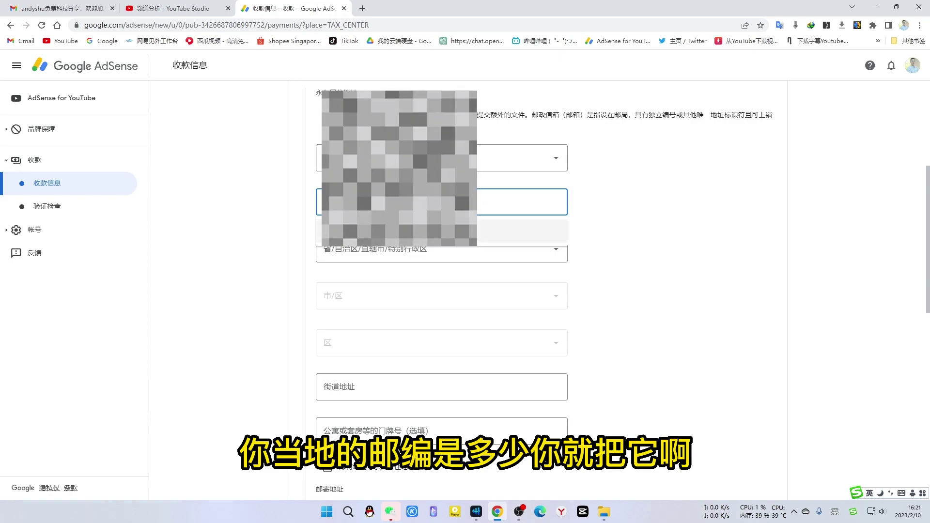
click(397, 231)
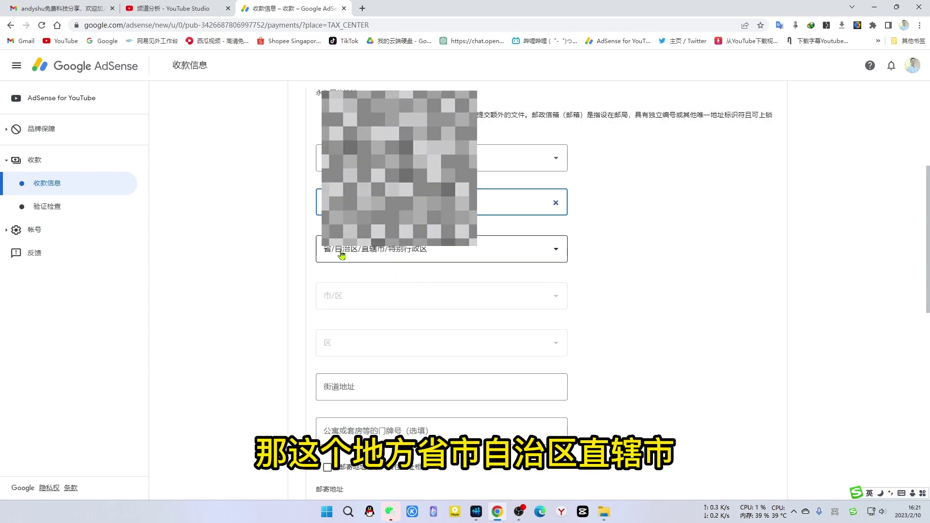
click(545, 249)
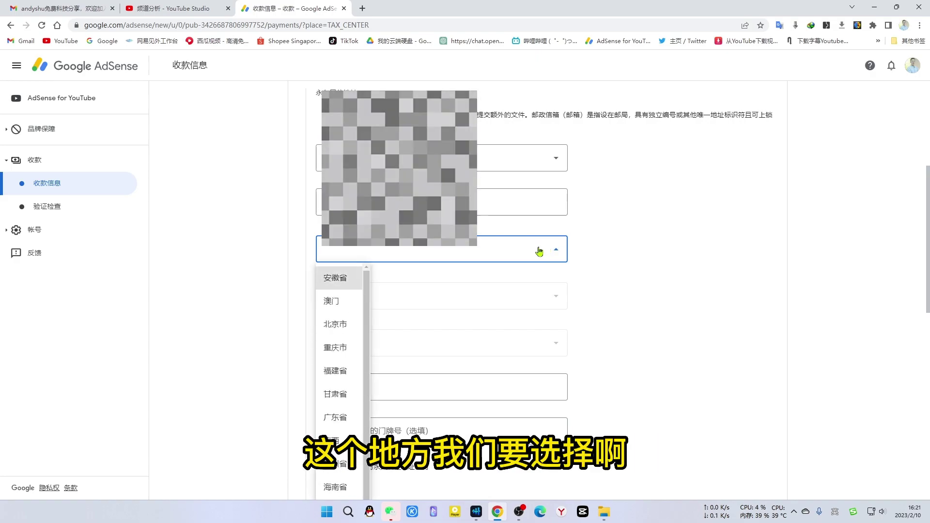
scroll(329, 373, down, 1)
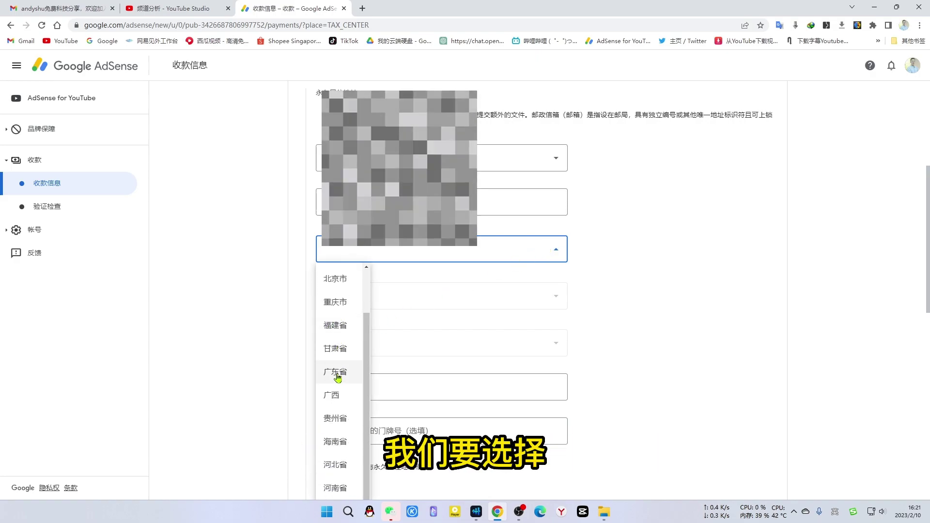
click(338, 376)
click(495, 296)
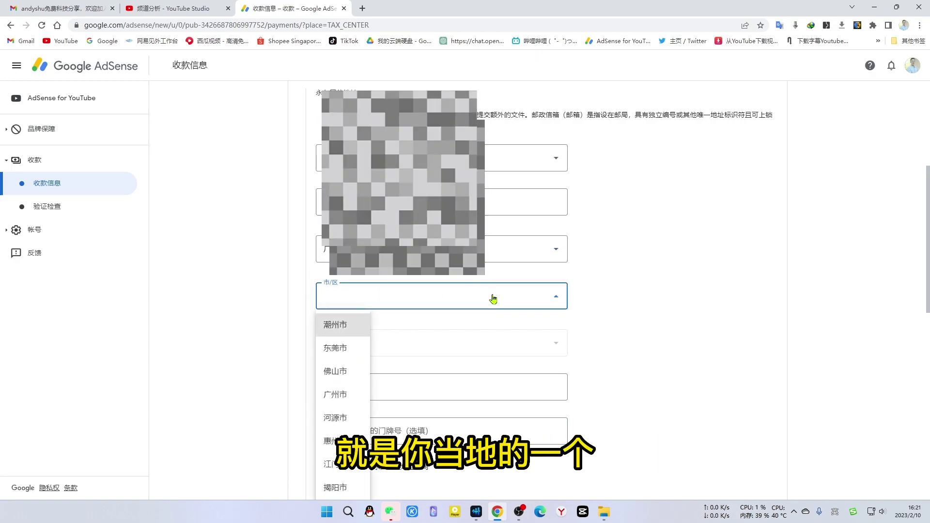
click(339, 349)
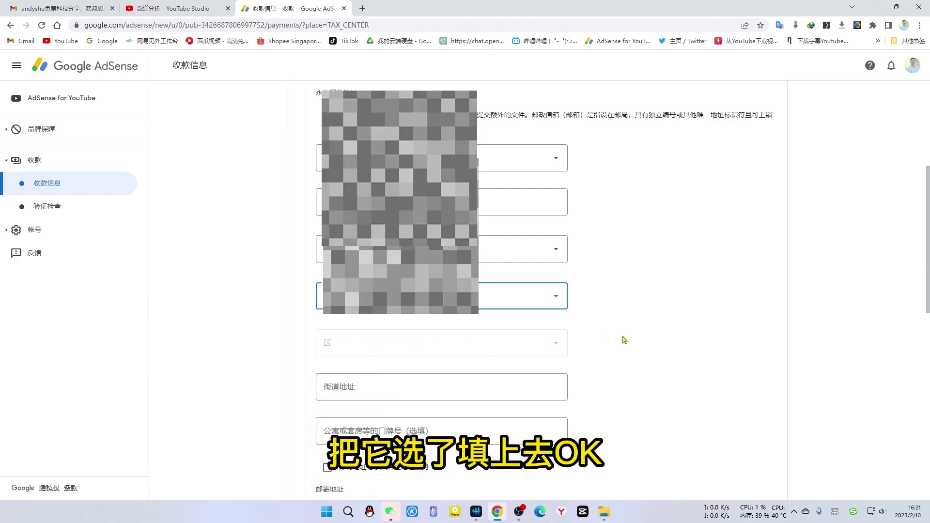
- Fill in the street address, mark the mailing address as the same as the permanent residence and continue to the tax treaty section
scroll(630, 339, down, 3)
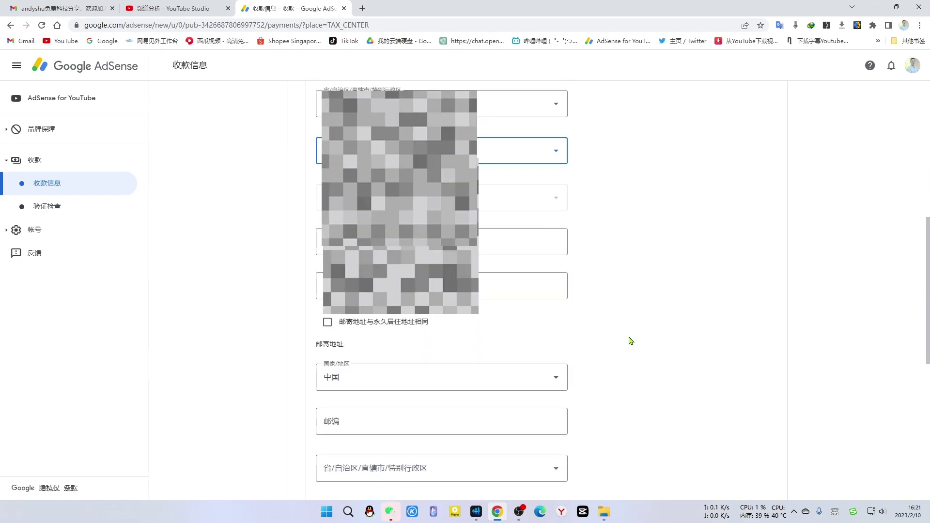
click(388, 242)
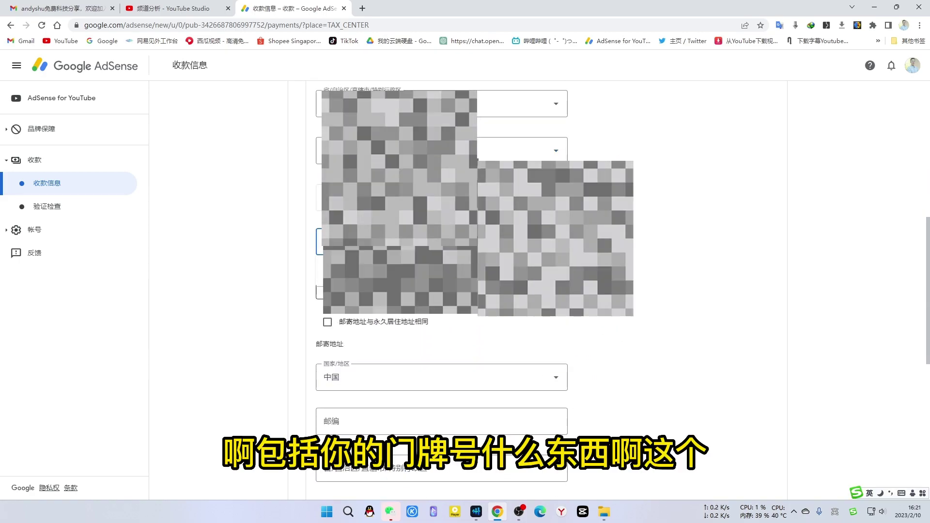
key(Tab)
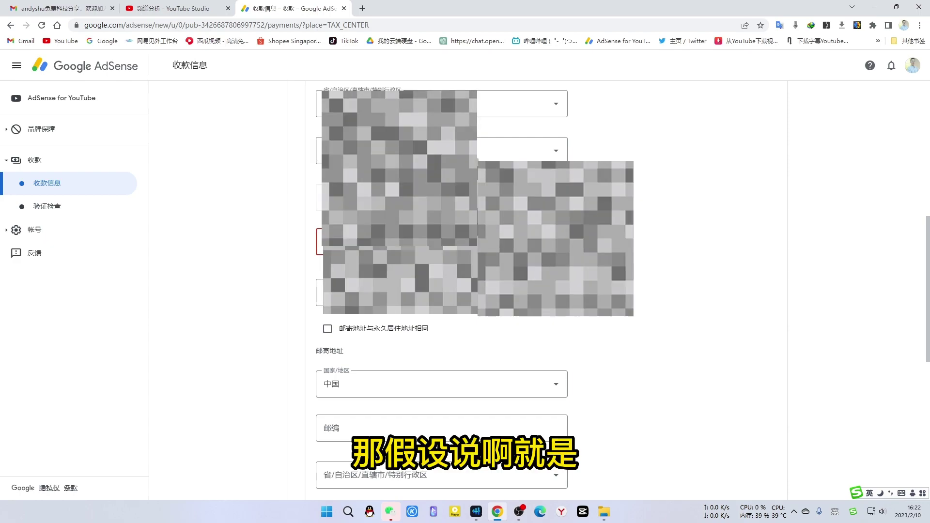
click(319, 241)
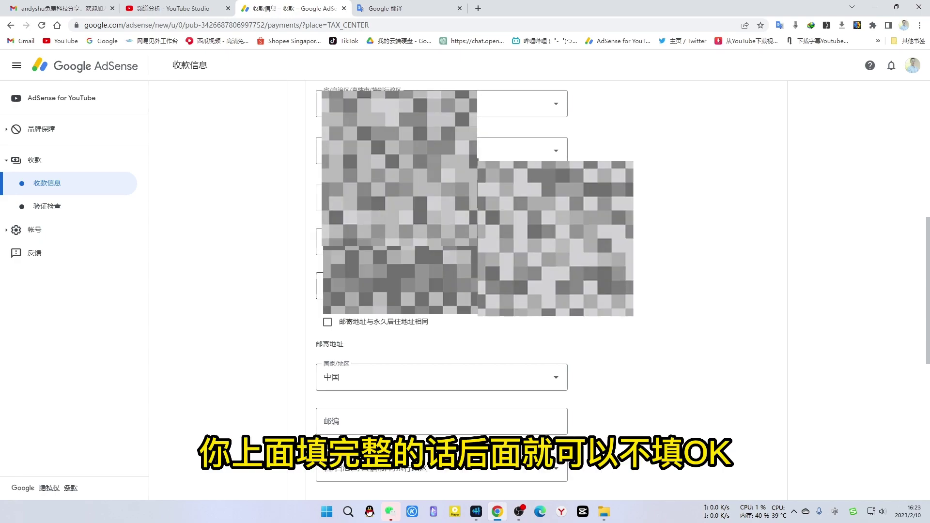
scroll(442, 291, down, 1)
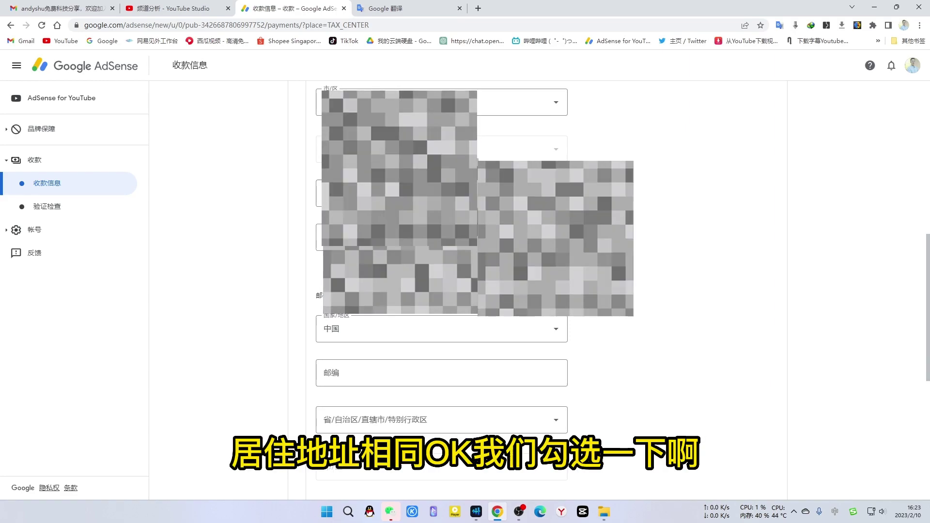
click(323, 274)
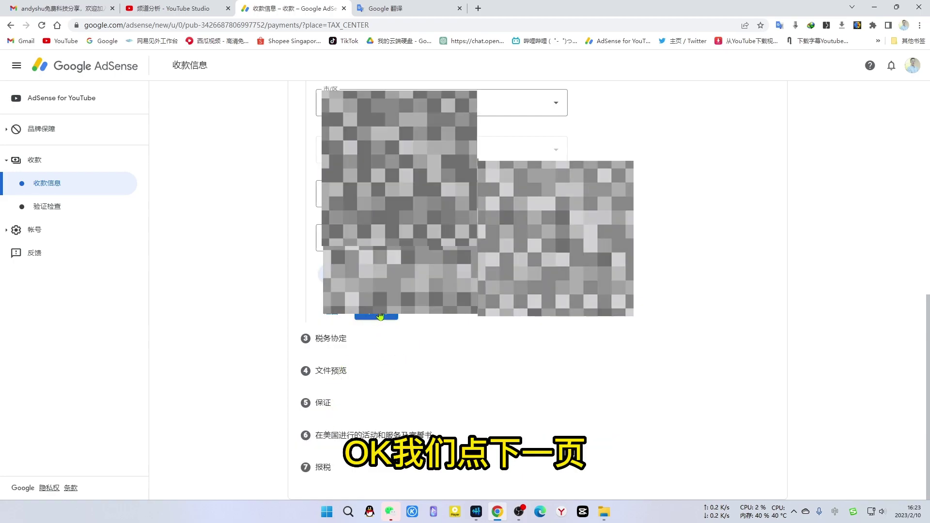
click(380, 315)
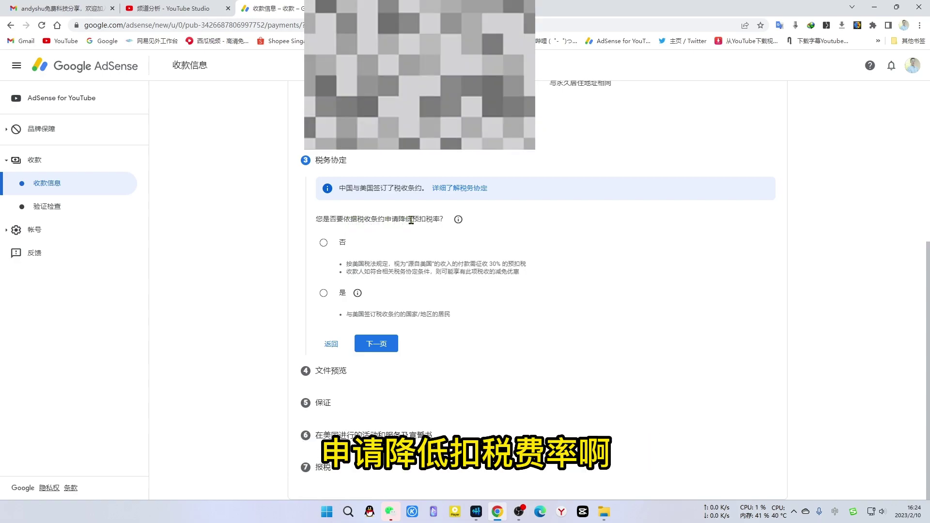
- Claim a reduced withholding rate under the tax treaty as a resident of a treaty country, with 中国 as the country
click(323, 293)
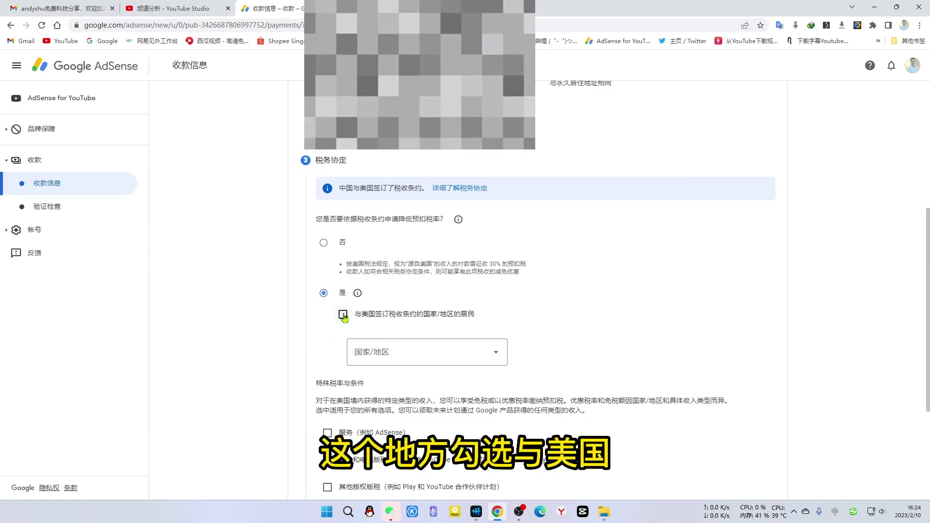
click(343, 315)
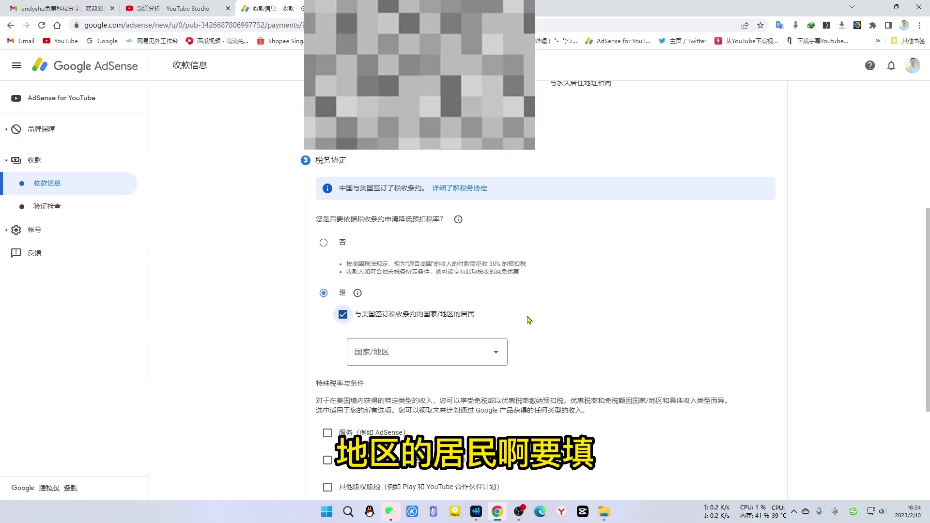
scroll(529, 319, down, 2)
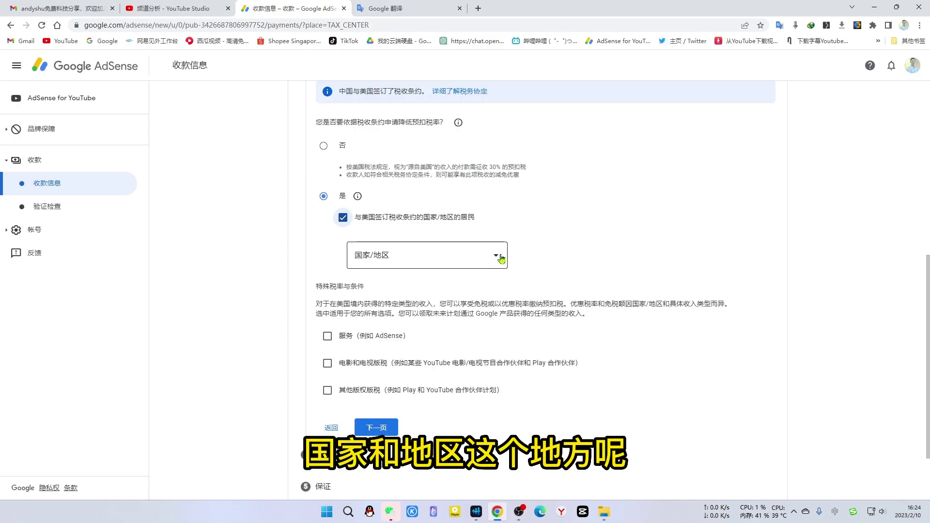
click(496, 255)
scroll(385, 160, up, 10)
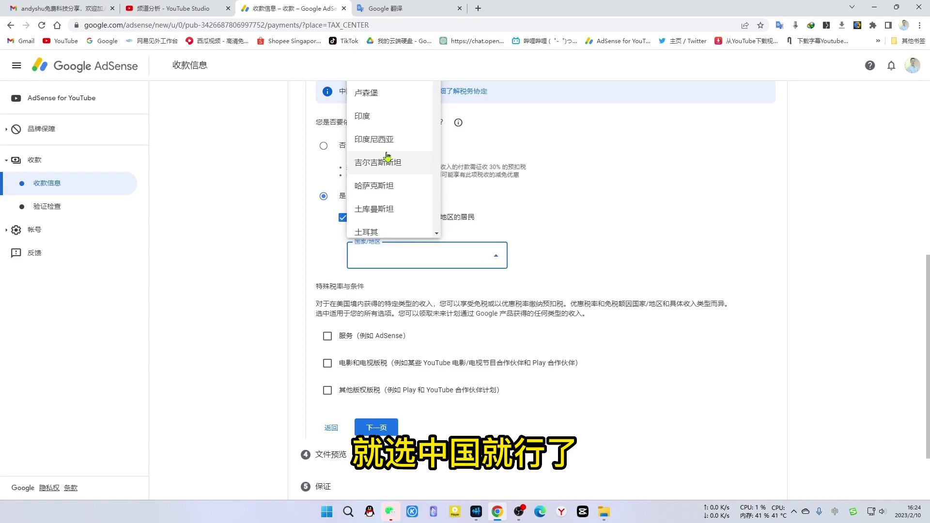
click(387, 165)
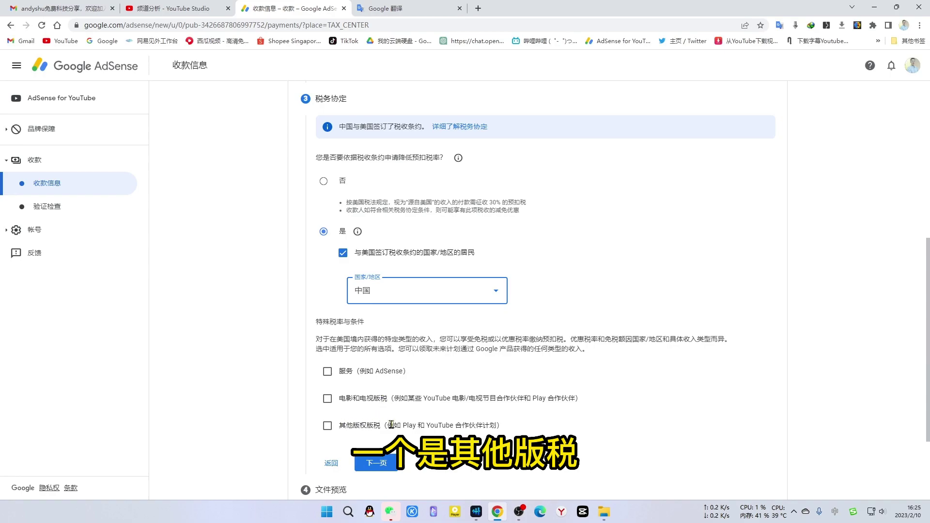
- Claim the services income under 第 7 条第 1 段 at the 0% treaty rate and confirm the reason for applying the treaty article
click(328, 372)
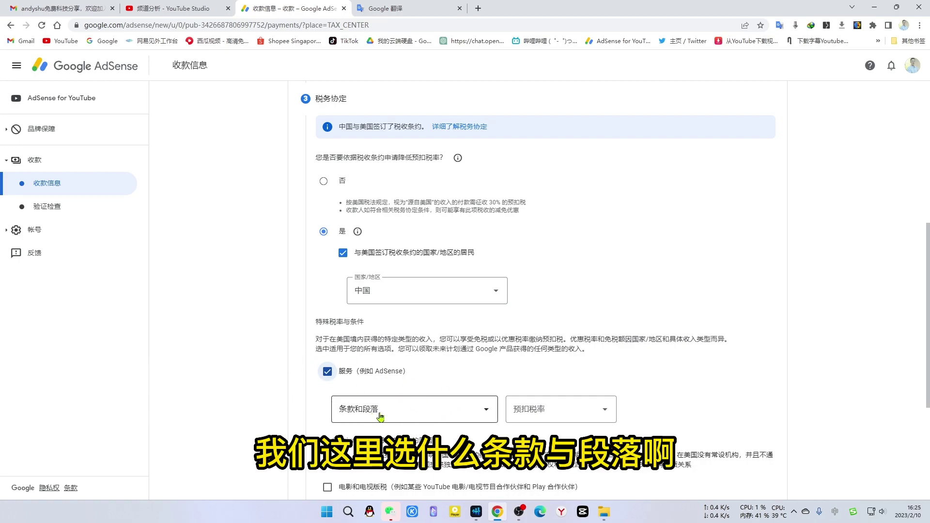
click(484, 411)
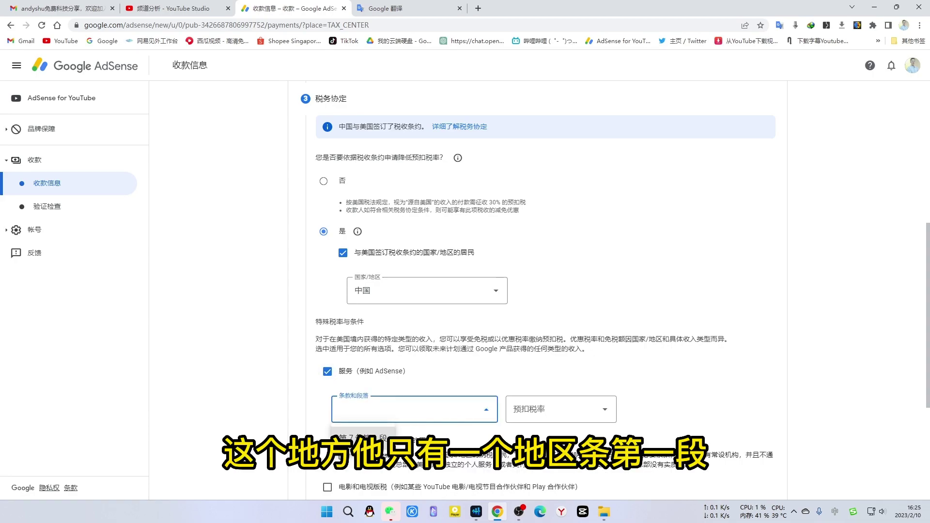
click(363, 437)
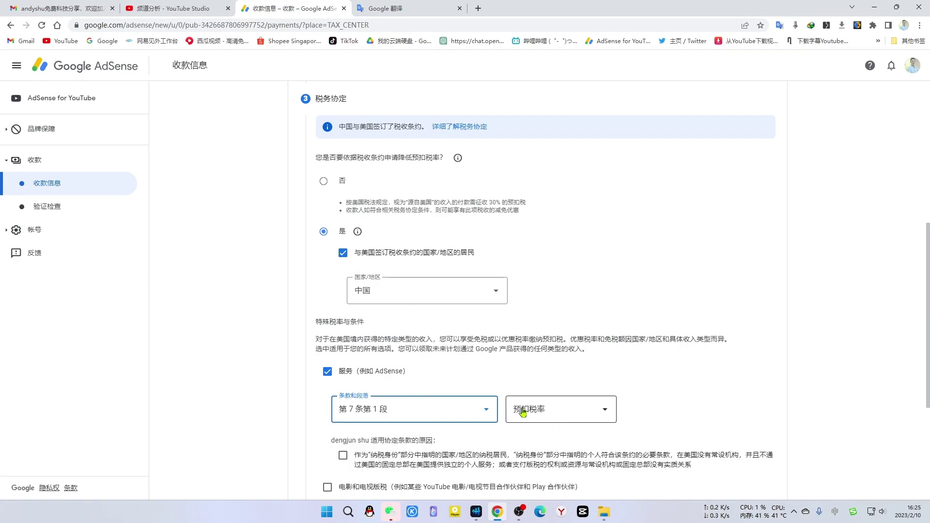
click(598, 412)
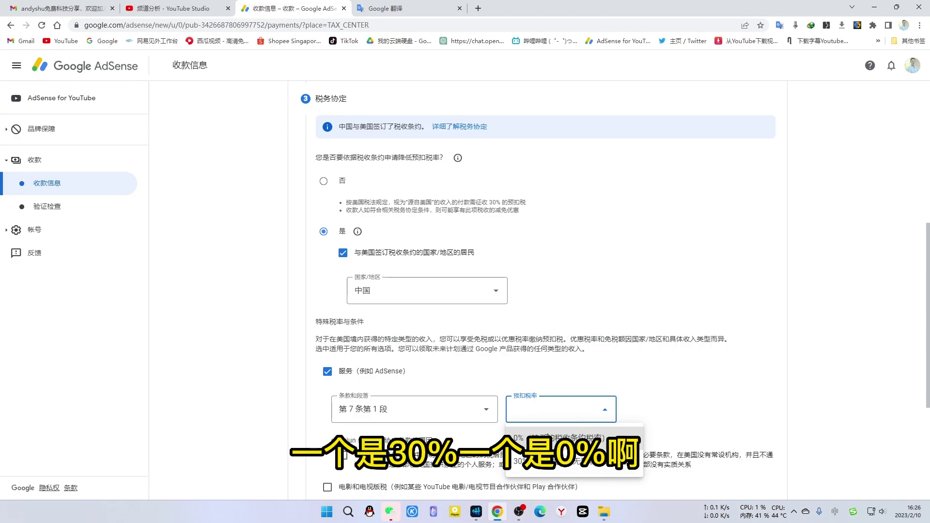
click(557, 438)
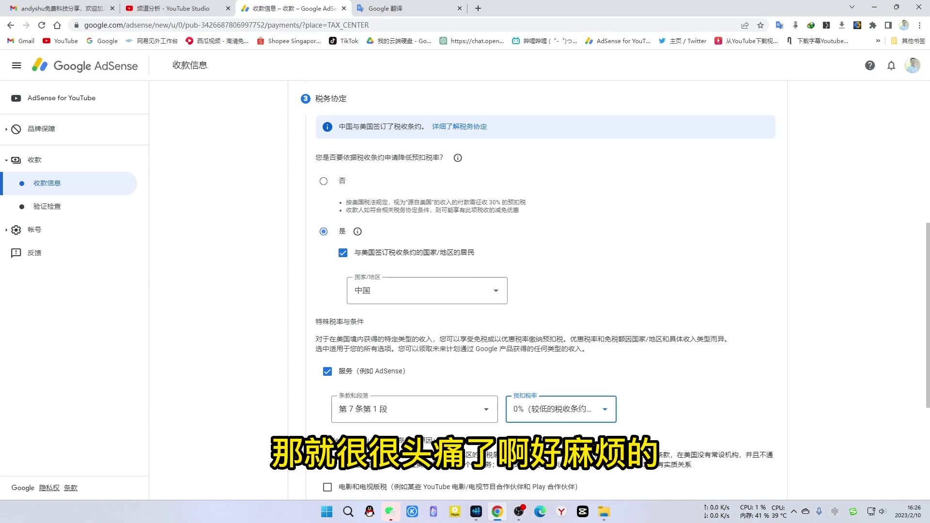
scroll(560, 440, down, 2)
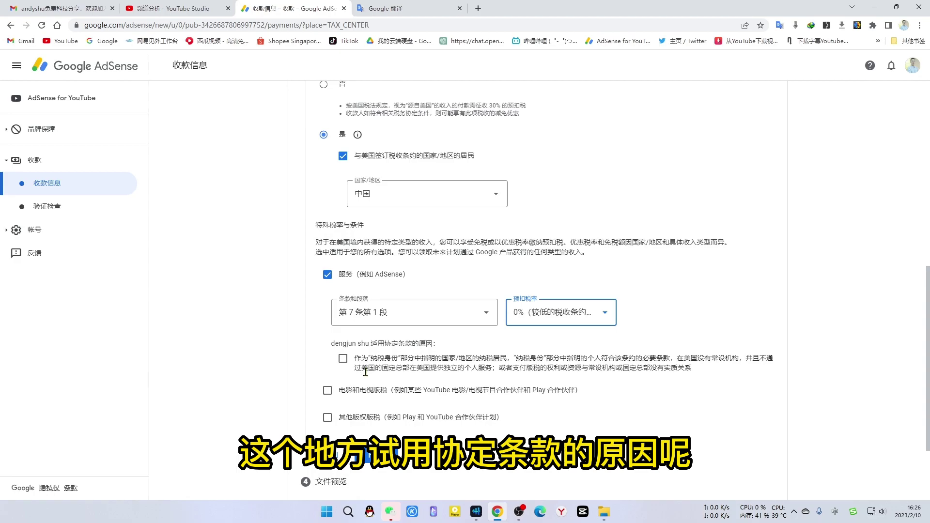
click(343, 359)
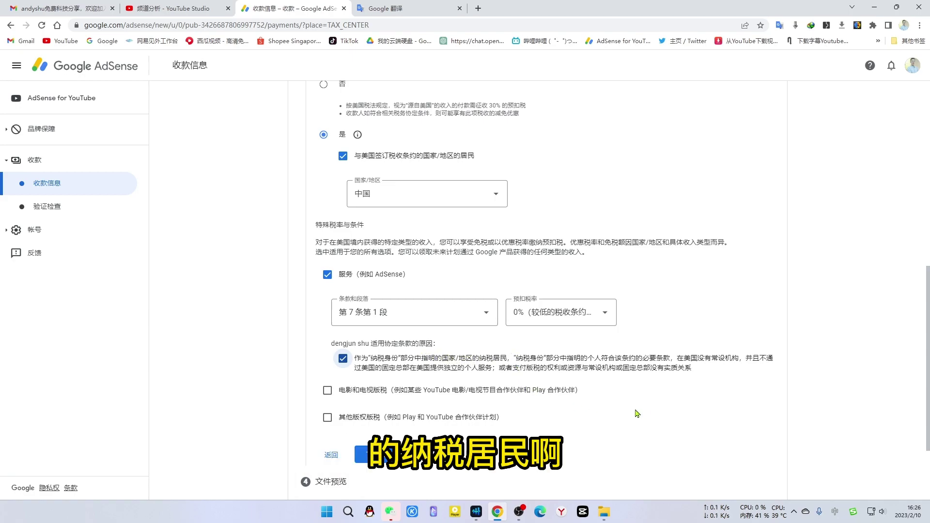
- Claim the film and TV royalties under 第 11 条第 2 段 at the 10% treaty rate and confirm the reason for applying it
click(327, 391)
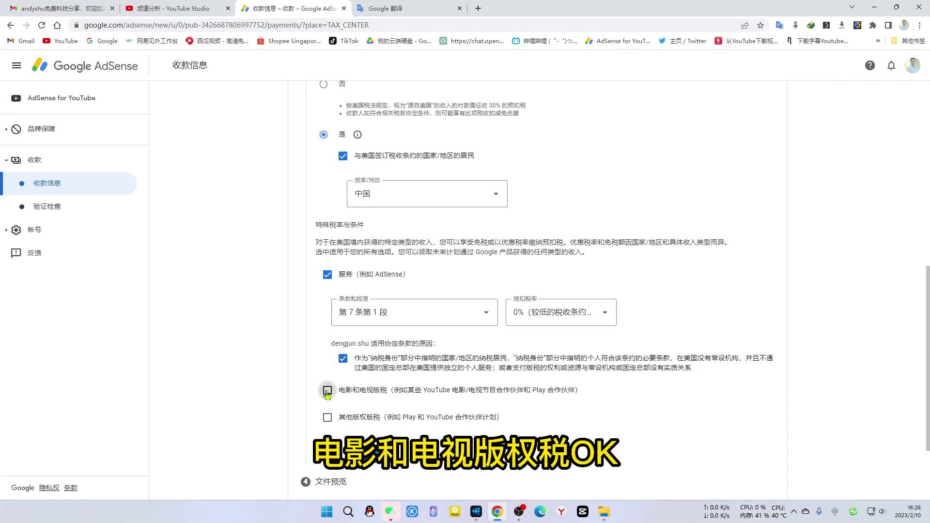
scroll(315, 418, down, 2)
scroll(316, 417, down, 1)
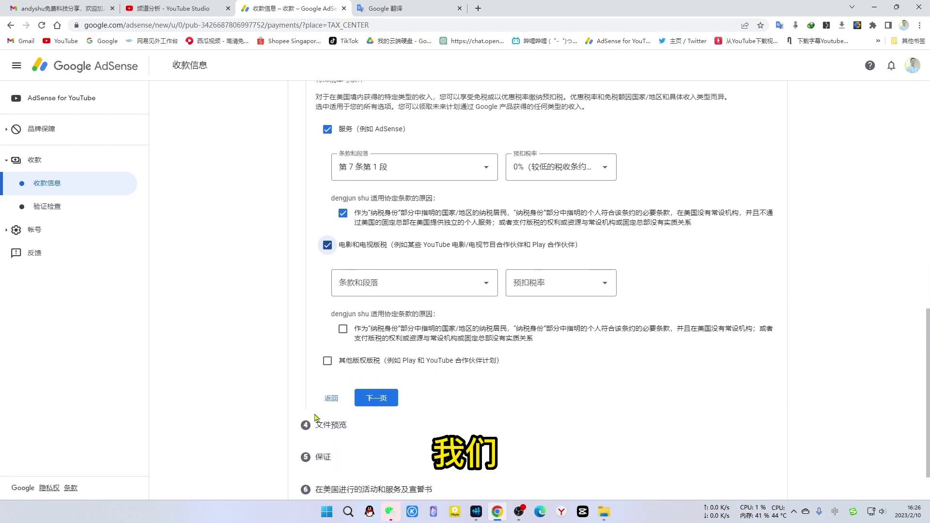
click(464, 288)
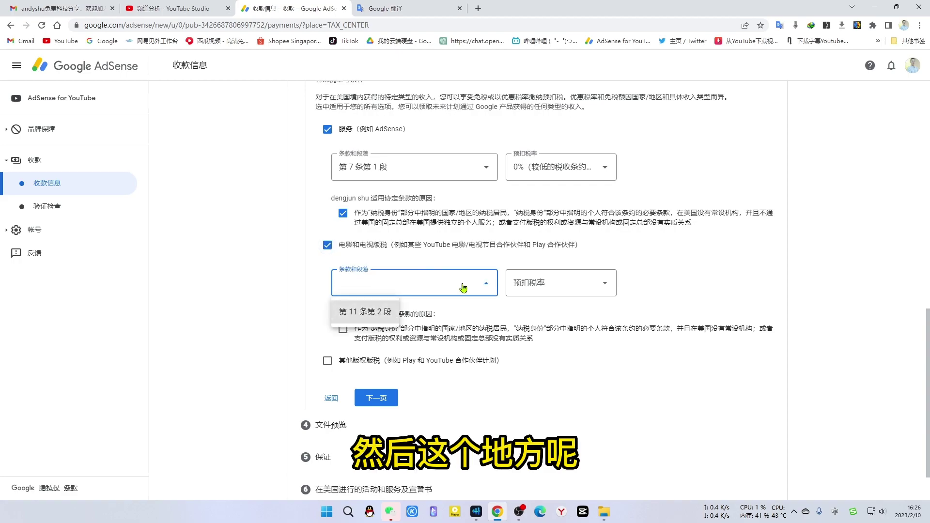
click(367, 313)
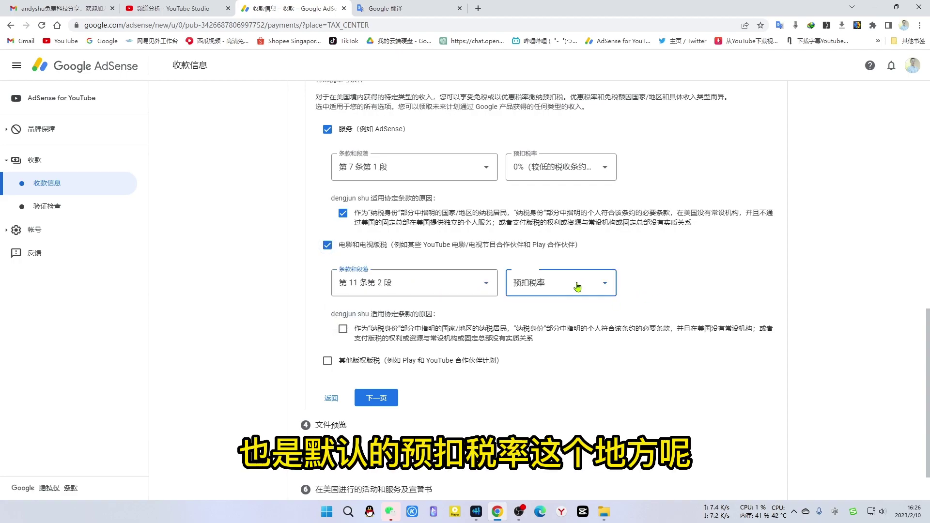
click(602, 288)
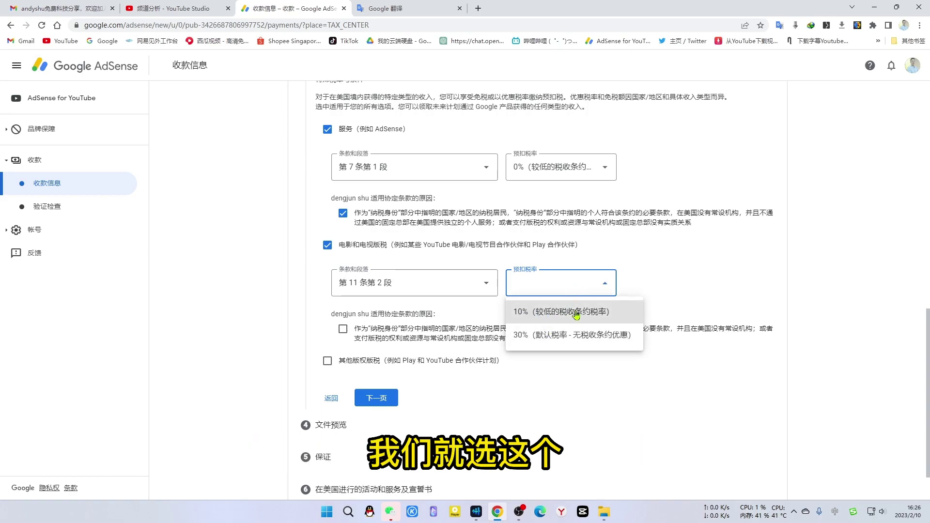
click(564, 313)
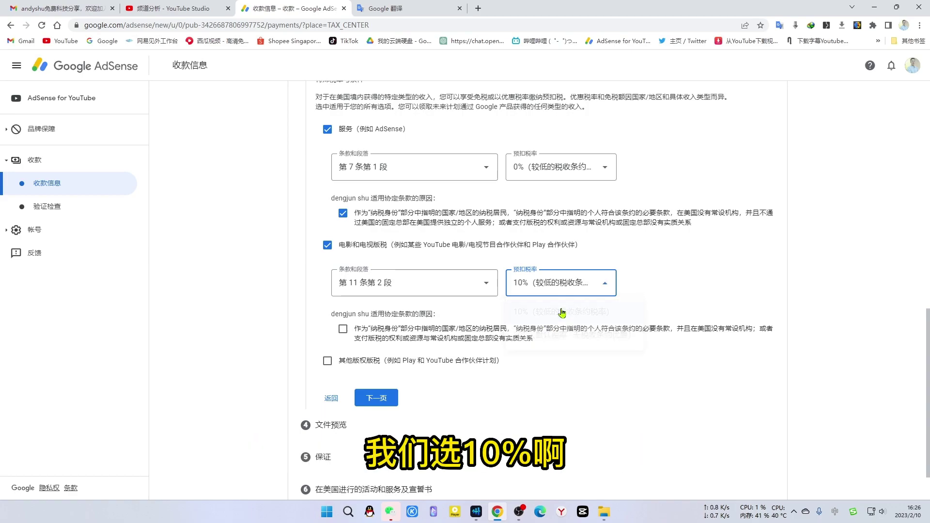
click(343, 329)
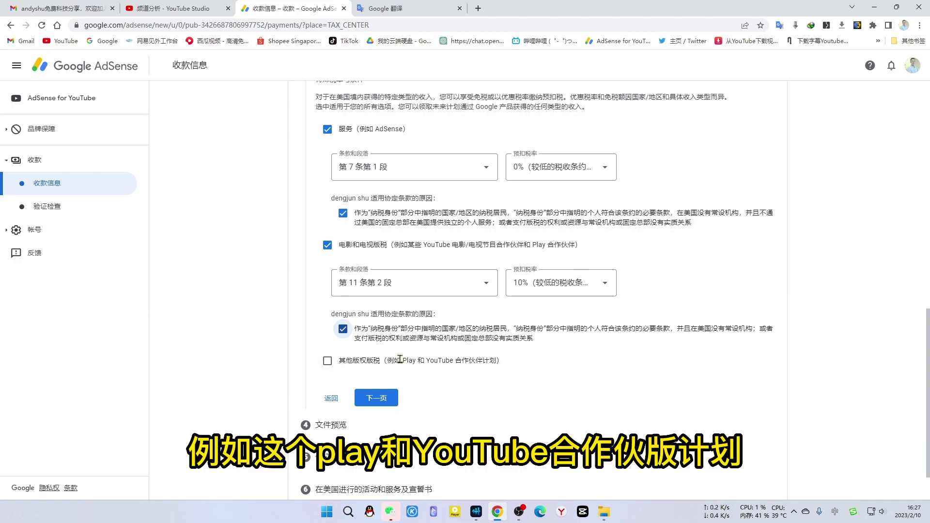
- Claim other copyright royalties under 第 11 条第 2 段 at 10%, with the treaty reason confirmed, and continue to the document preview
click(327, 362)
scroll(451, 382, down, 3)
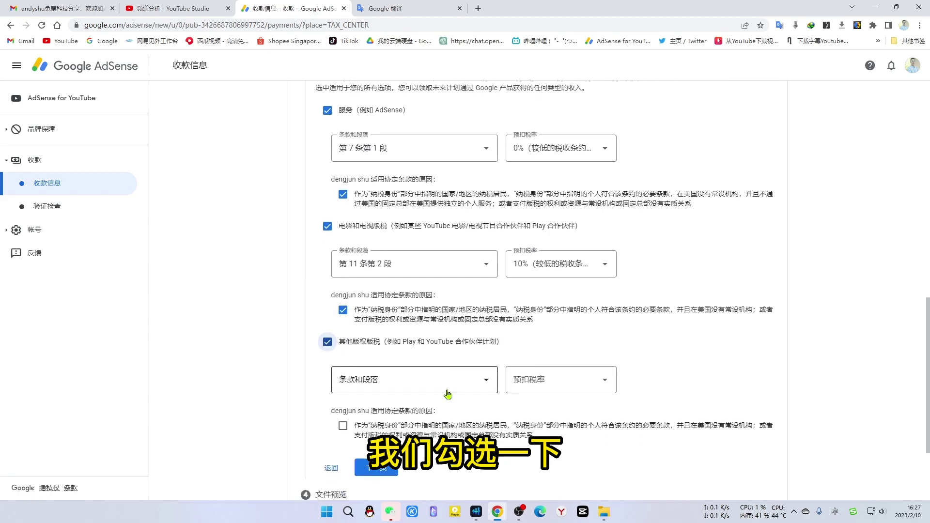
click(461, 256)
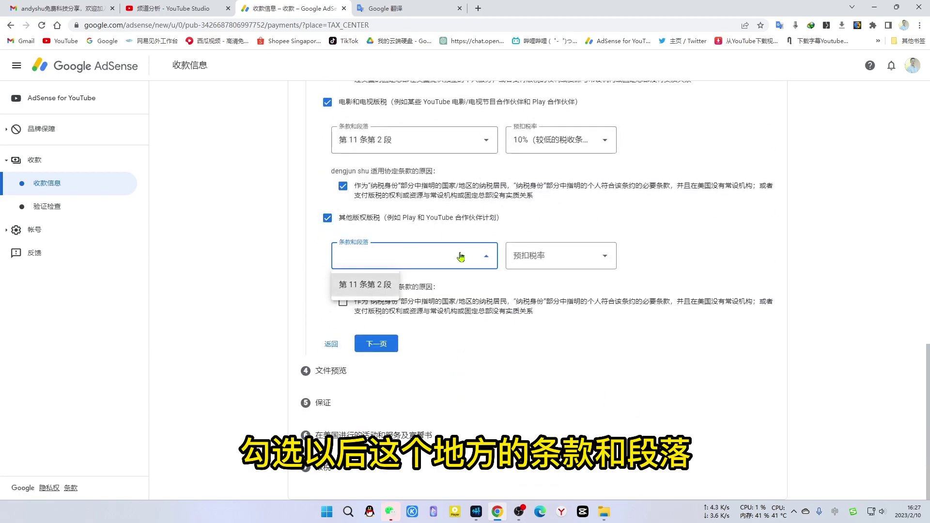
click(362, 286)
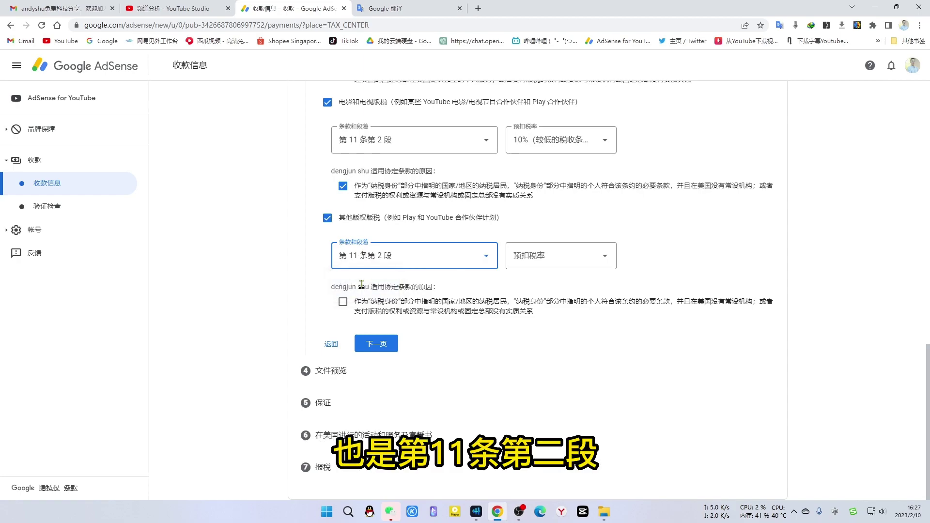
click(585, 257)
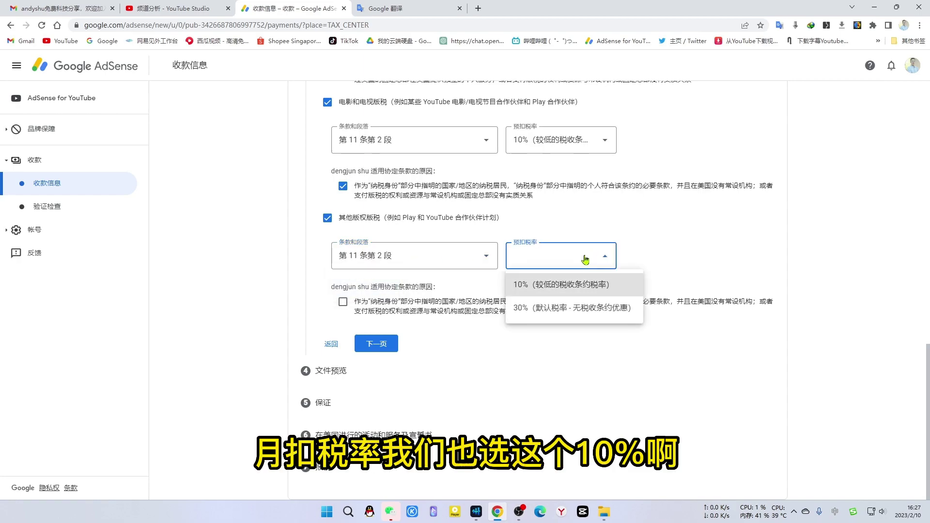
click(577, 287)
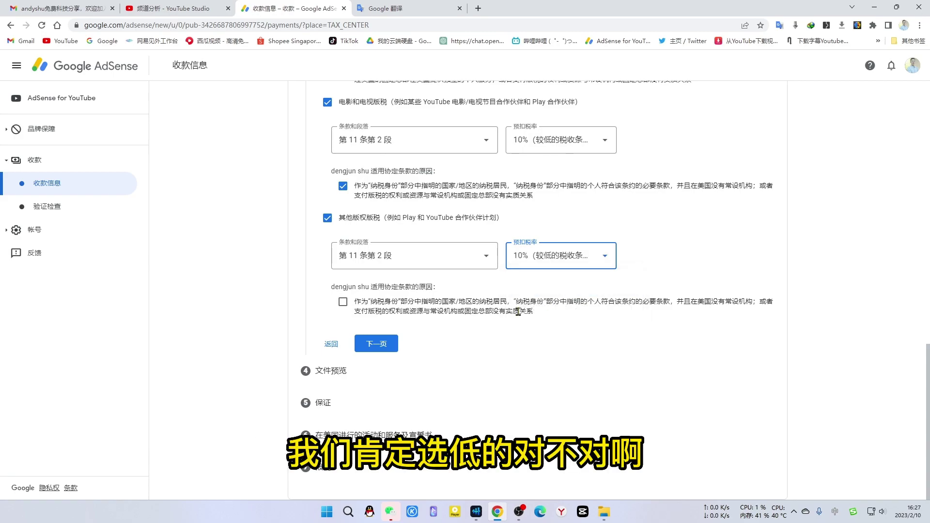
click(343, 302)
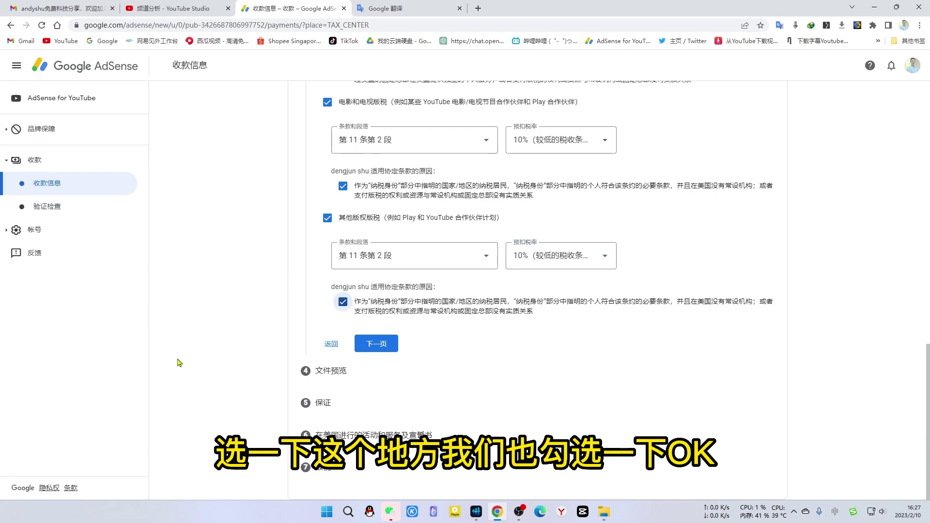
click(383, 346)
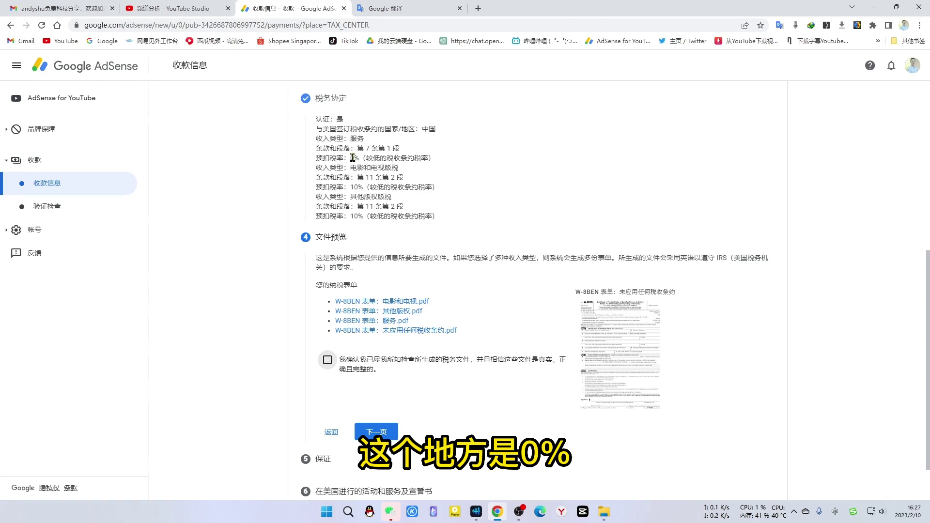
- Check the summarized withholding rates, confirm that the generated tax documents are true and complete, and continue to the certification section
drag(351, 157, 354, 217)
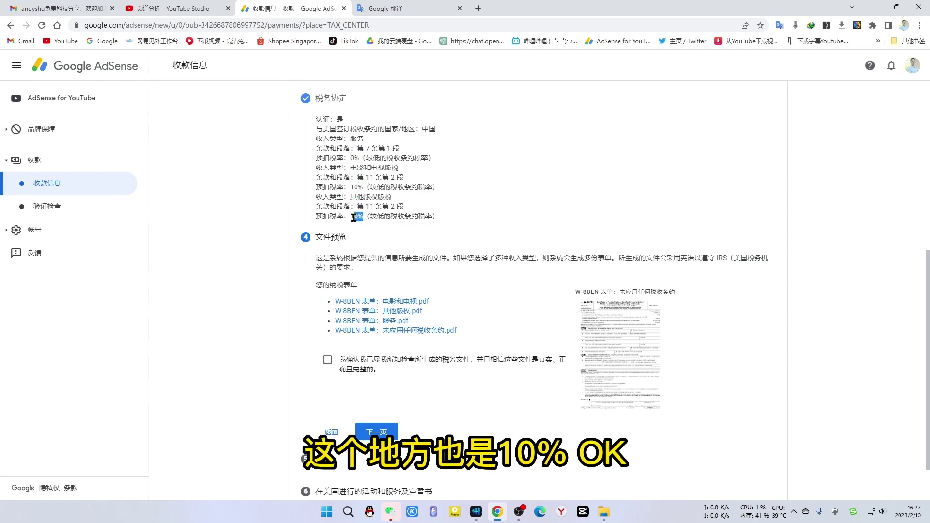
click(546, 216)
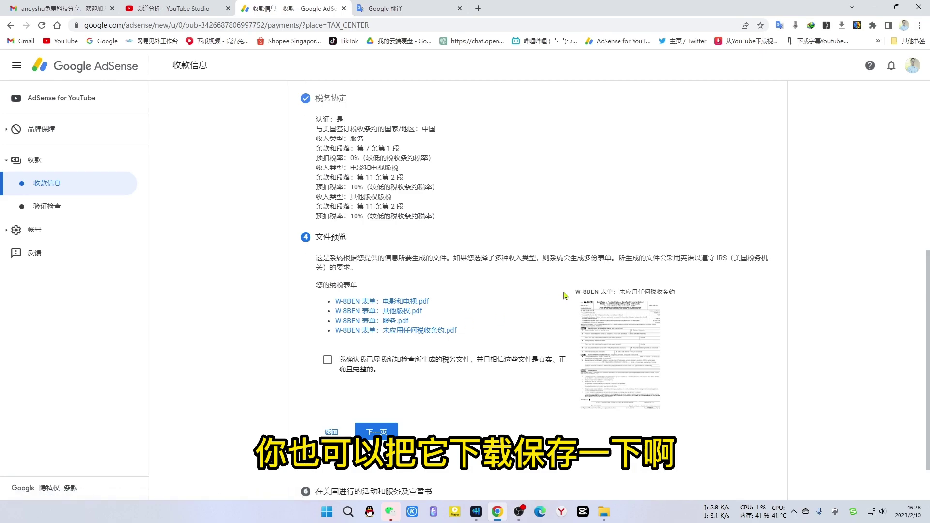
click(328, 362)
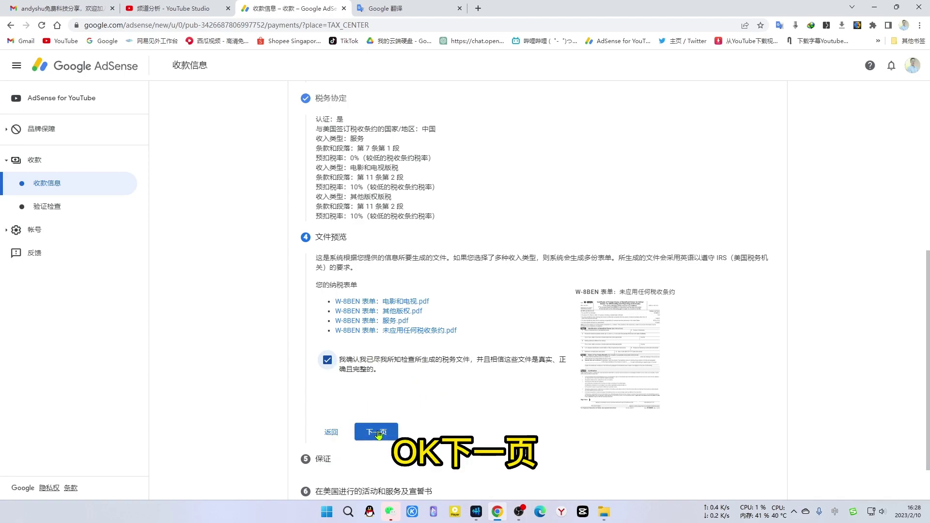
click(378, 432)
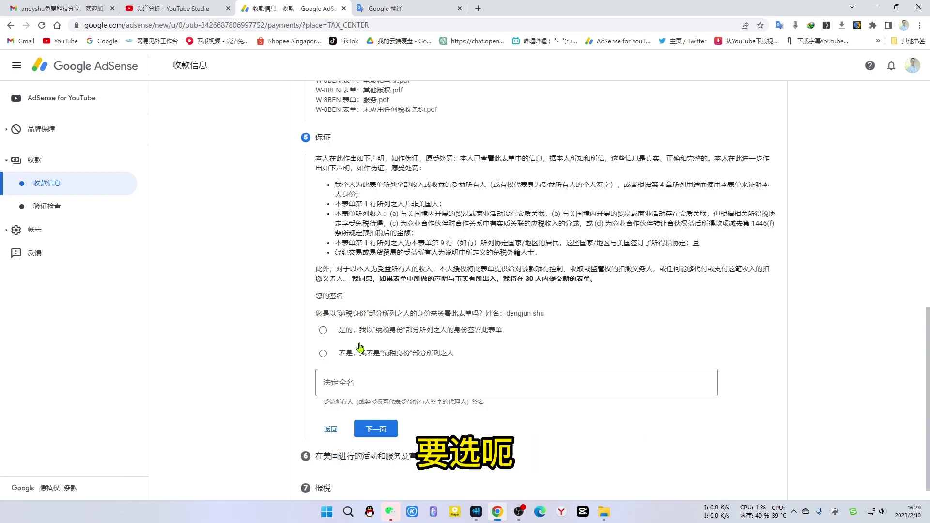
- Declare that the signer is the person listed in the tax identity section and open the legal full name field for the signature
click(328, 337)
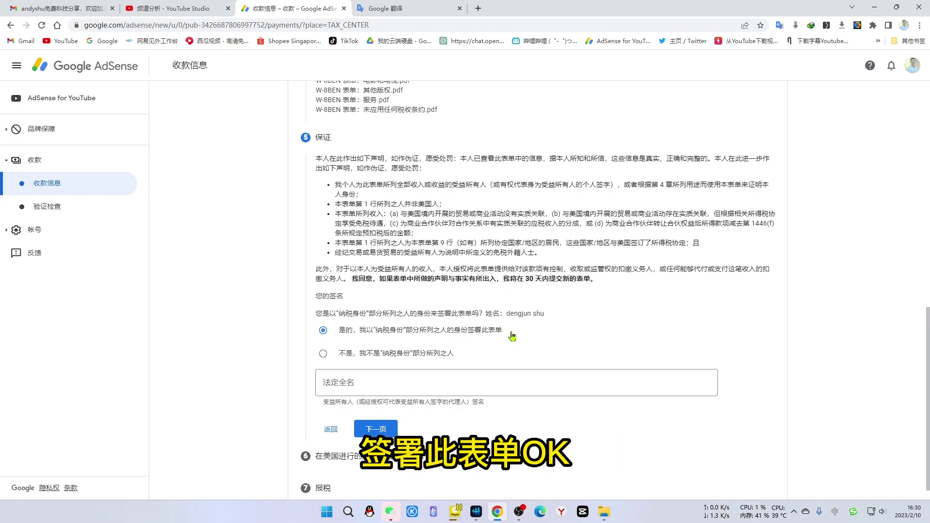
click(363, 385)
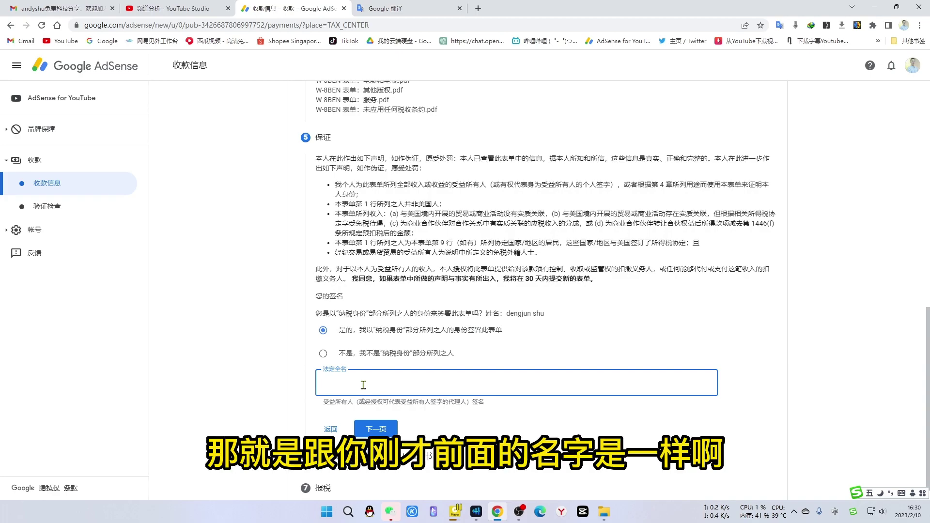